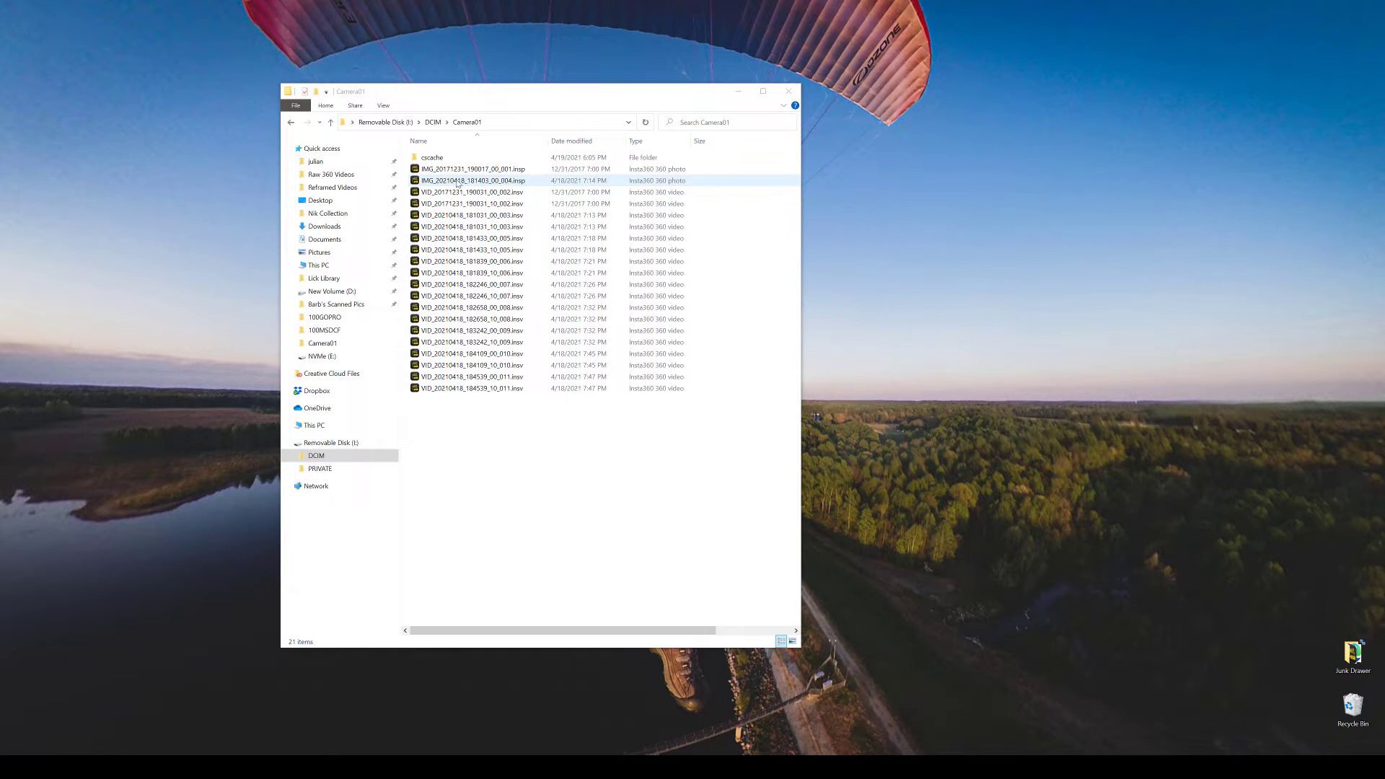
- Open the Raw 360 Videos folder that holds the two .insv flight videos
click(360, 176)
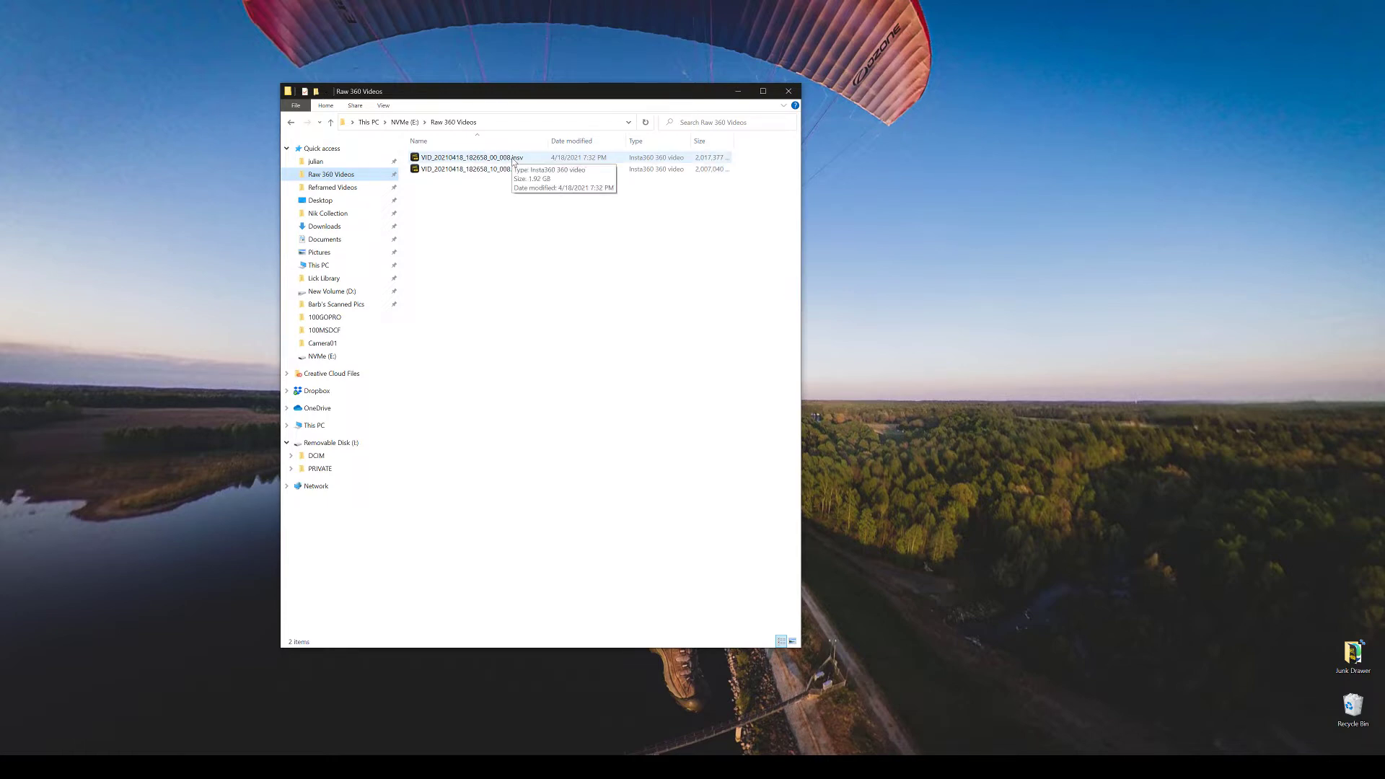
- Open the first .insv flight video in Insta360 Studio, maximized, with playback paused
double_click(514, 160)
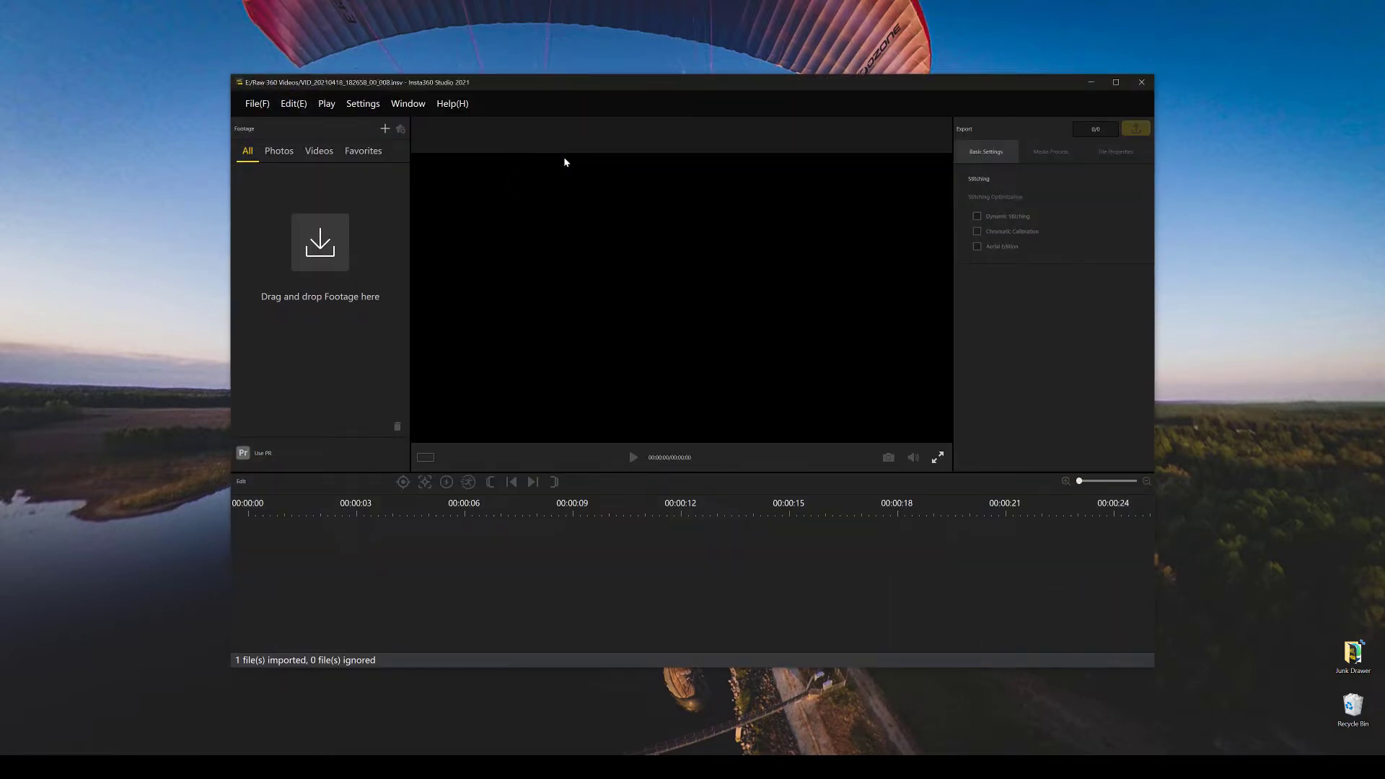
click(1116, 82)
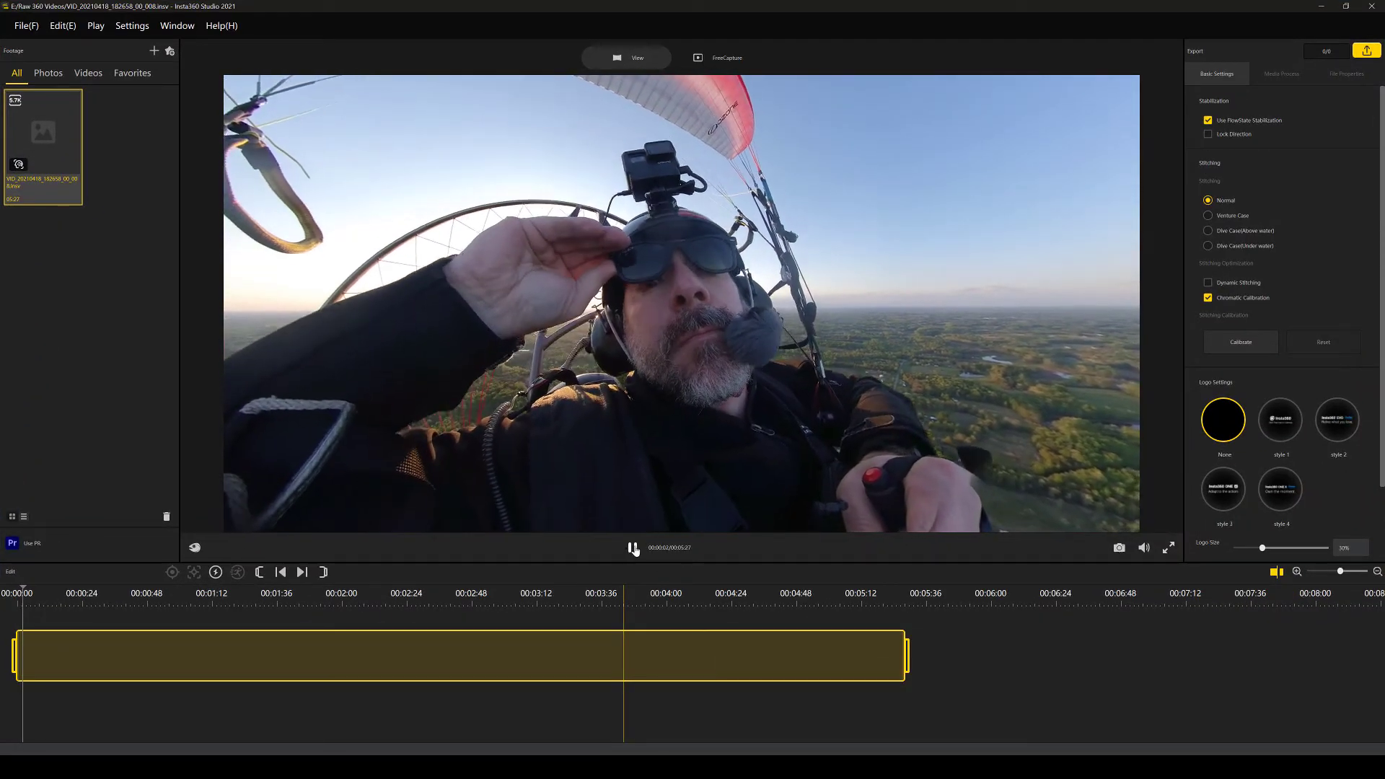
click(633, 548)
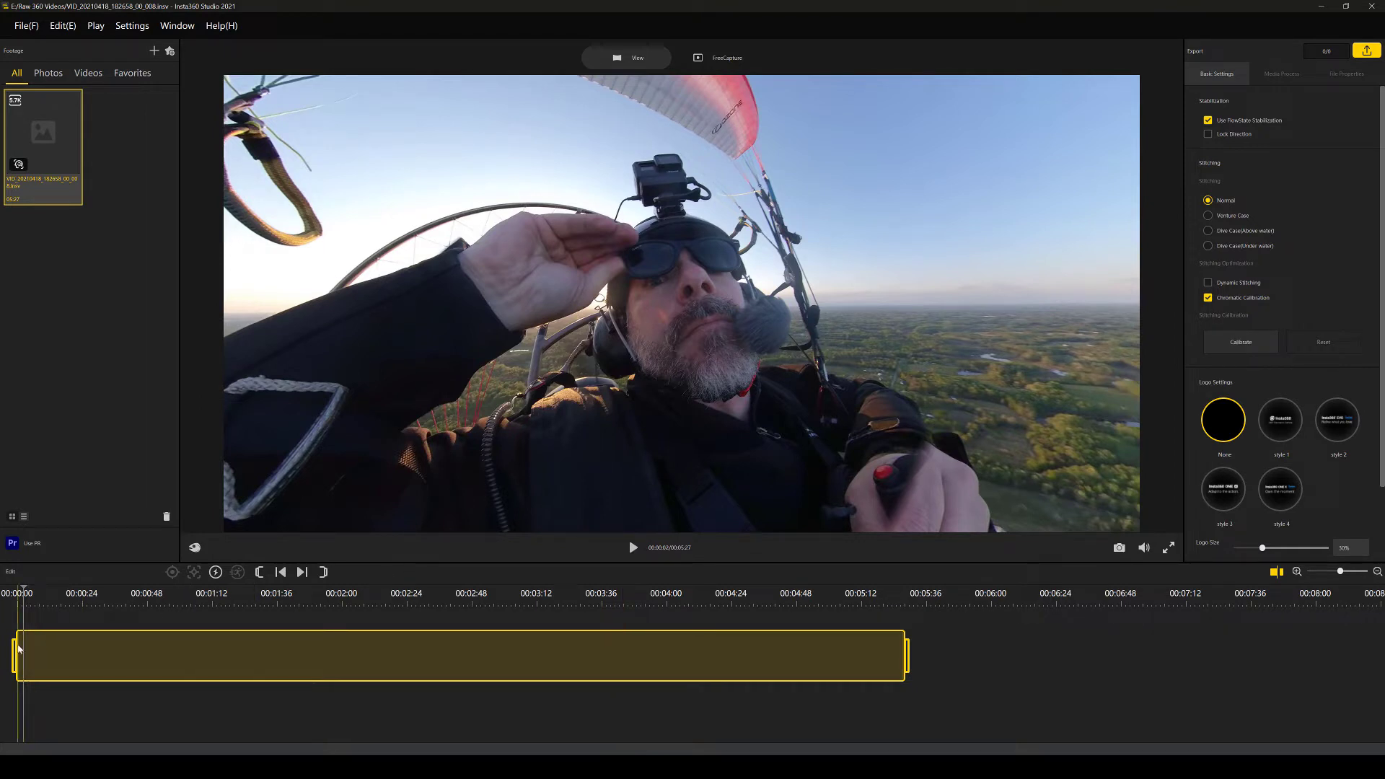
- Trim the start off the clip and turn the 360° view toward the pilot under the canopy
drag(18, 649, 109, 657)
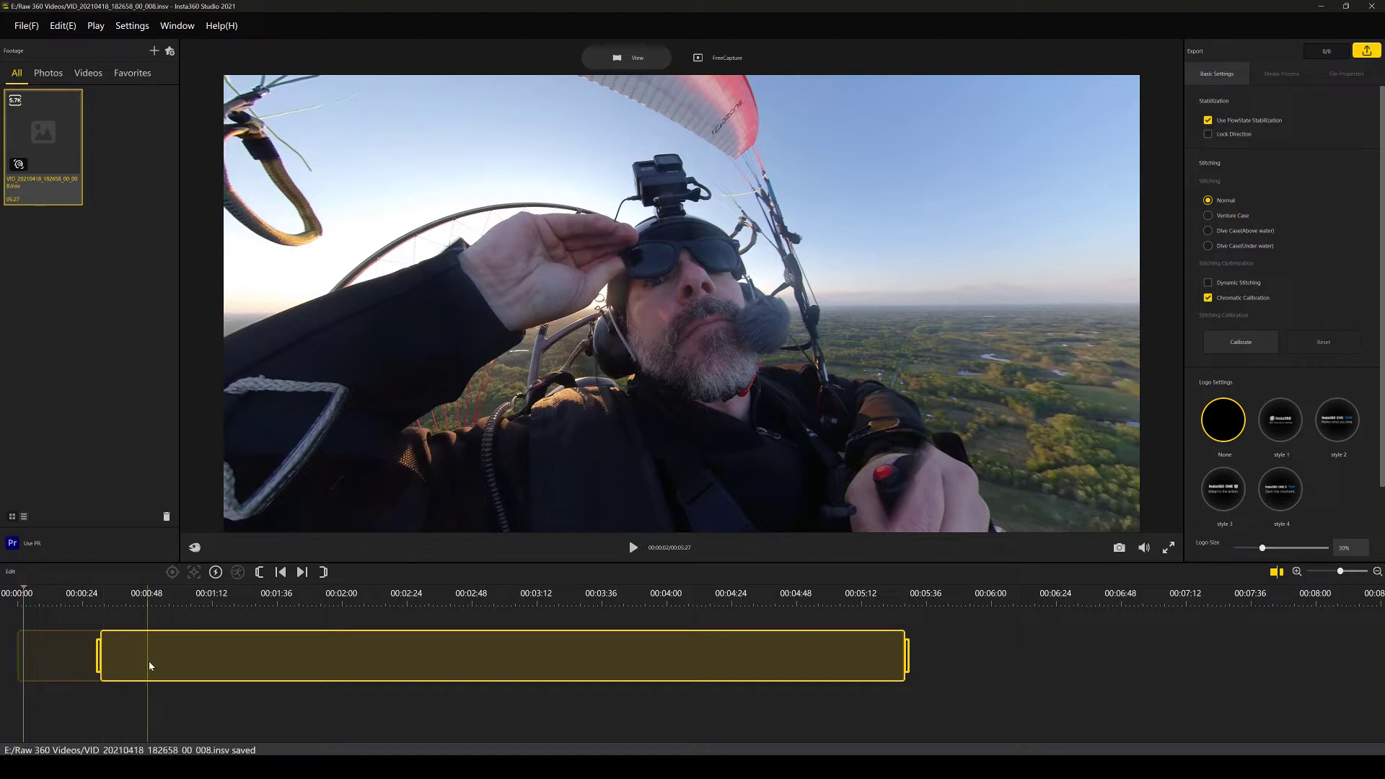
click(110, 609)
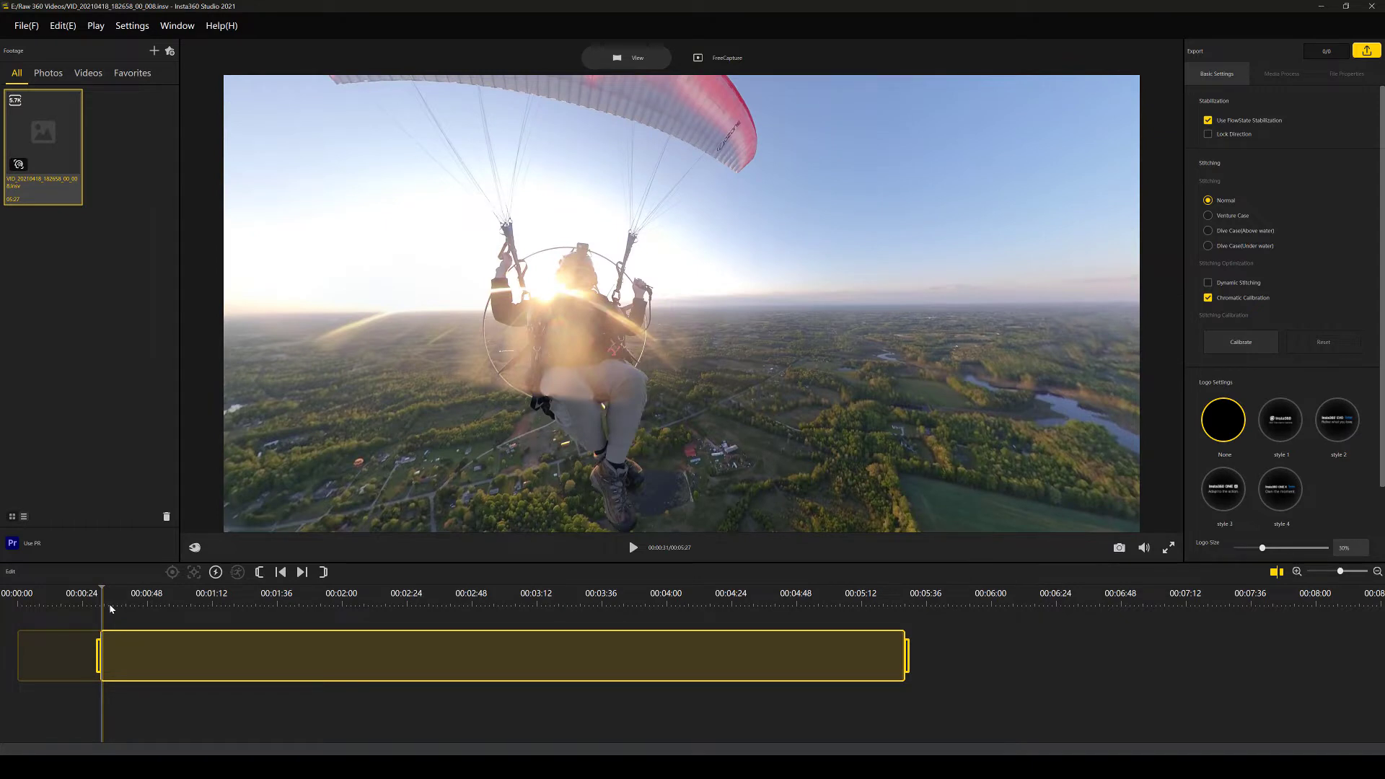
drag(592, 344, 667, 328)
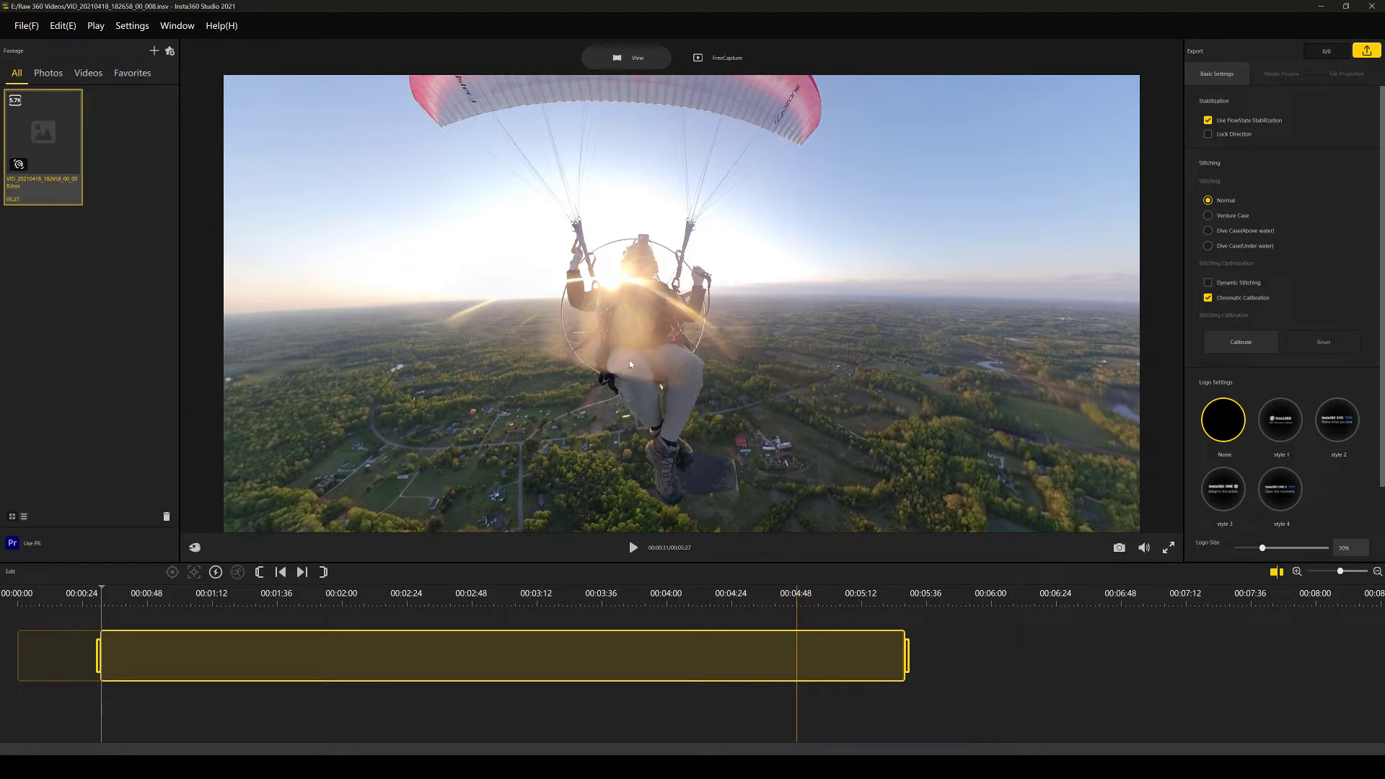
drag(969, 337, 968, 380)
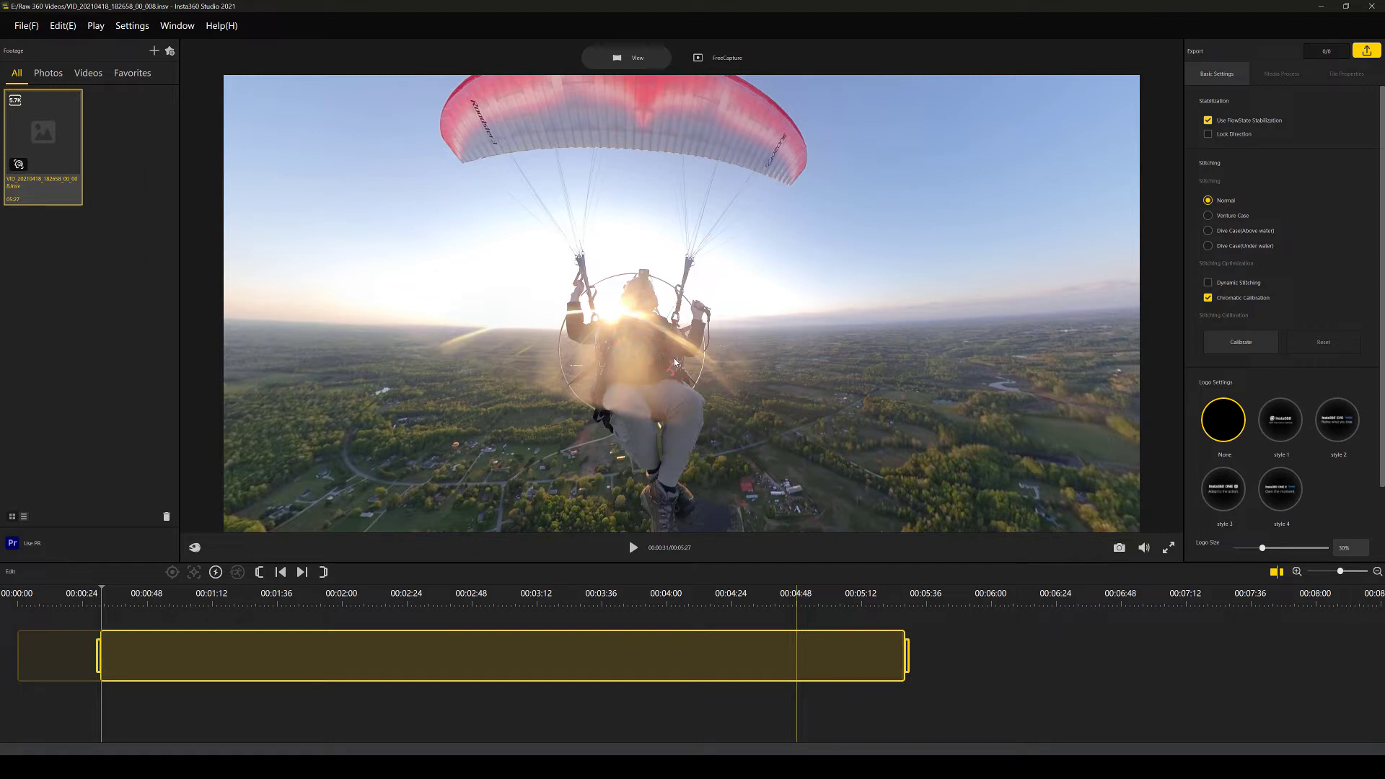
drag(676, 363, 694, 350)
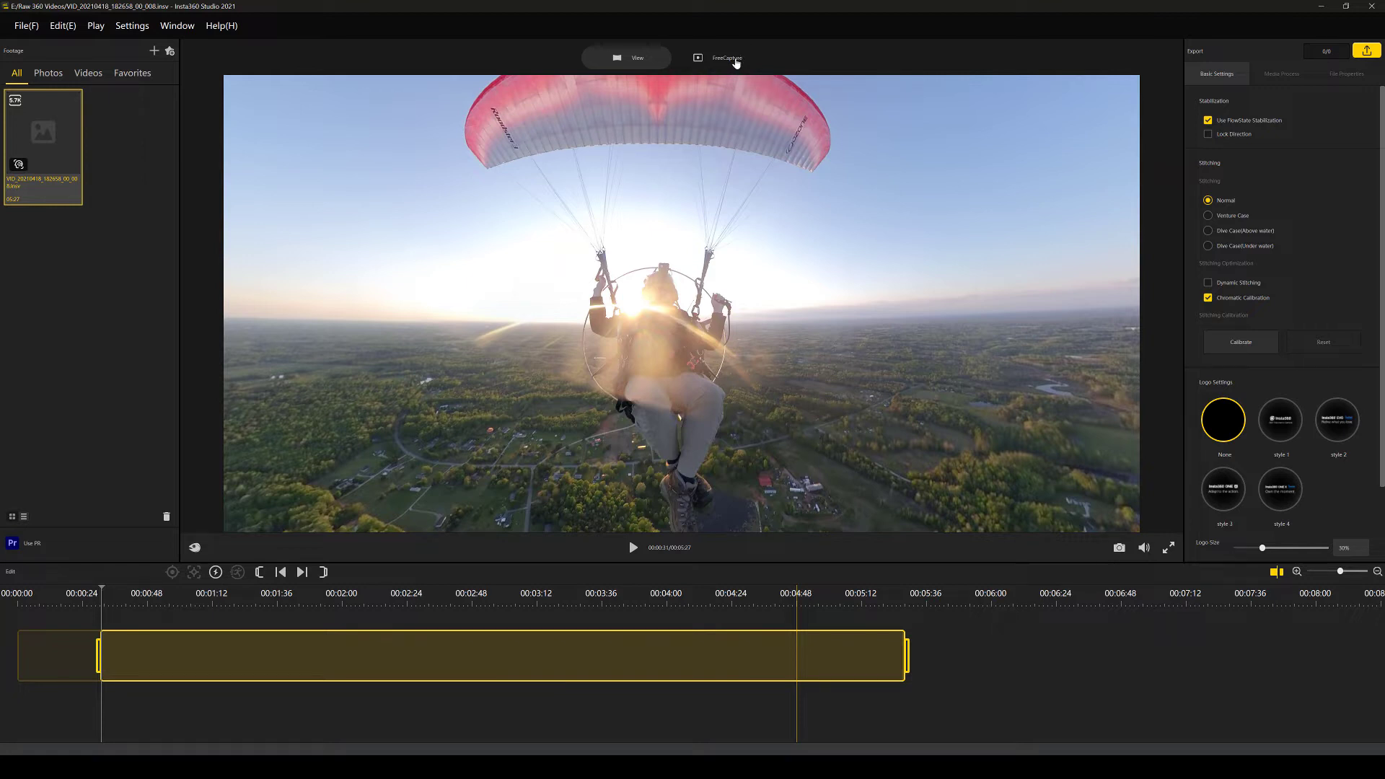
- Switch to FreeCapture, centre the pilot and canopy, and try a 2.35:1 frame ratio
click(735, 61)
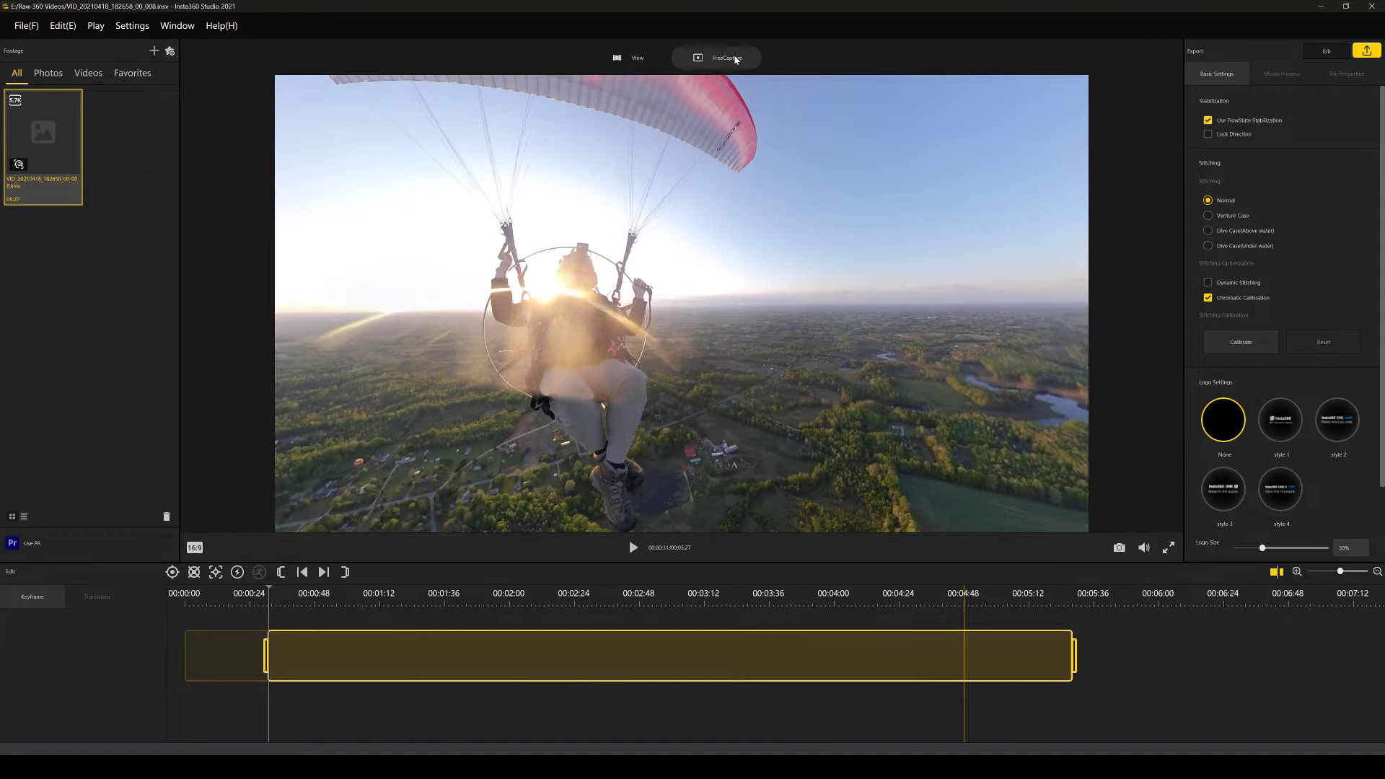
drag(628, 299, 749, 292)
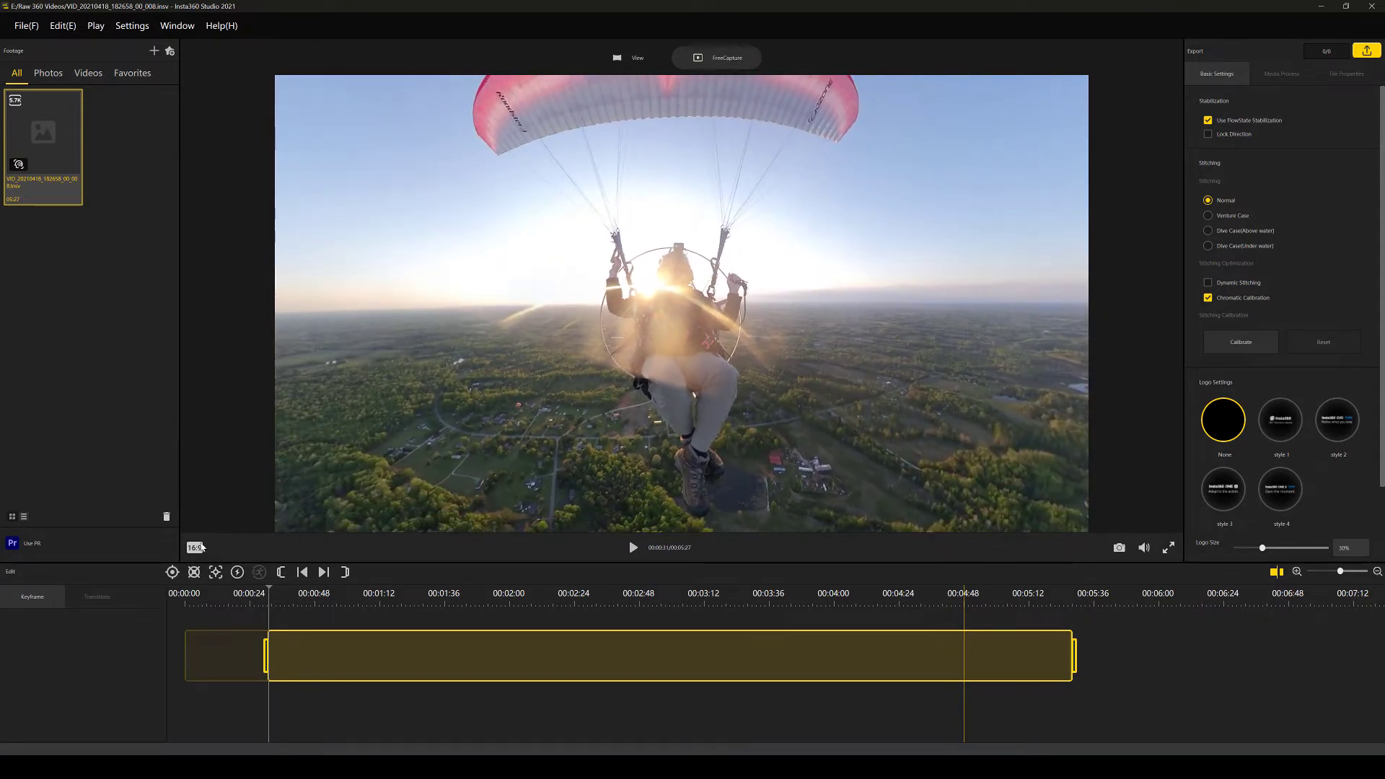
click(194, 548)
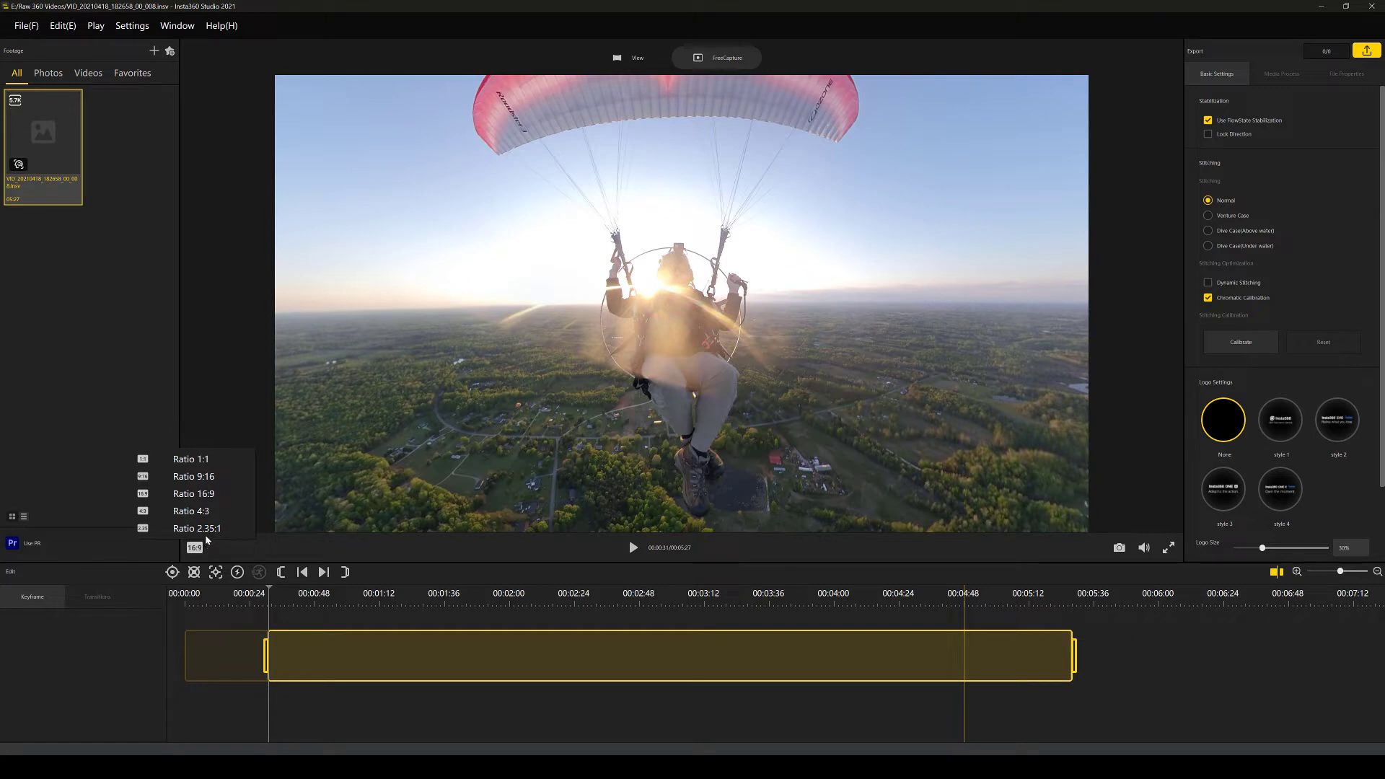
click(195, 548)
click(196, 550)
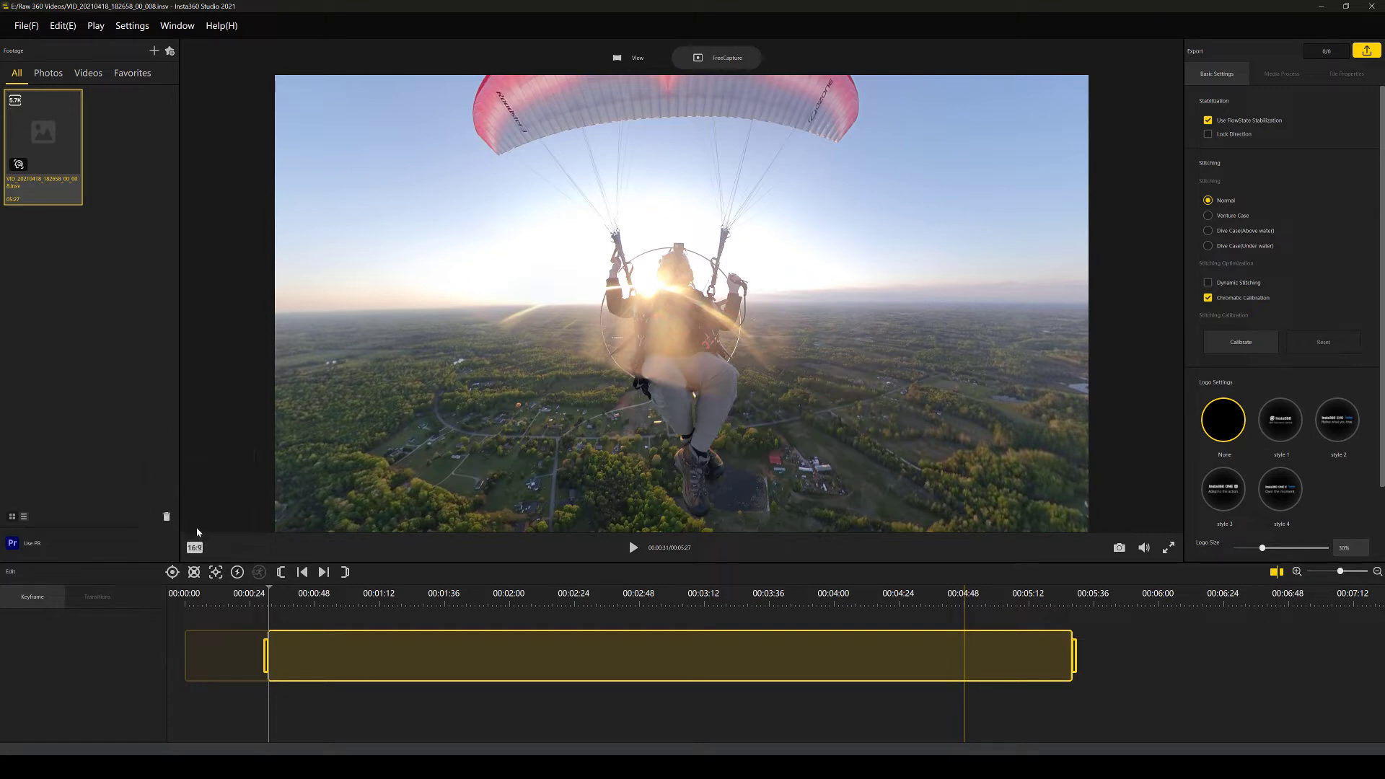
click(195, 547)
click(194, 529)
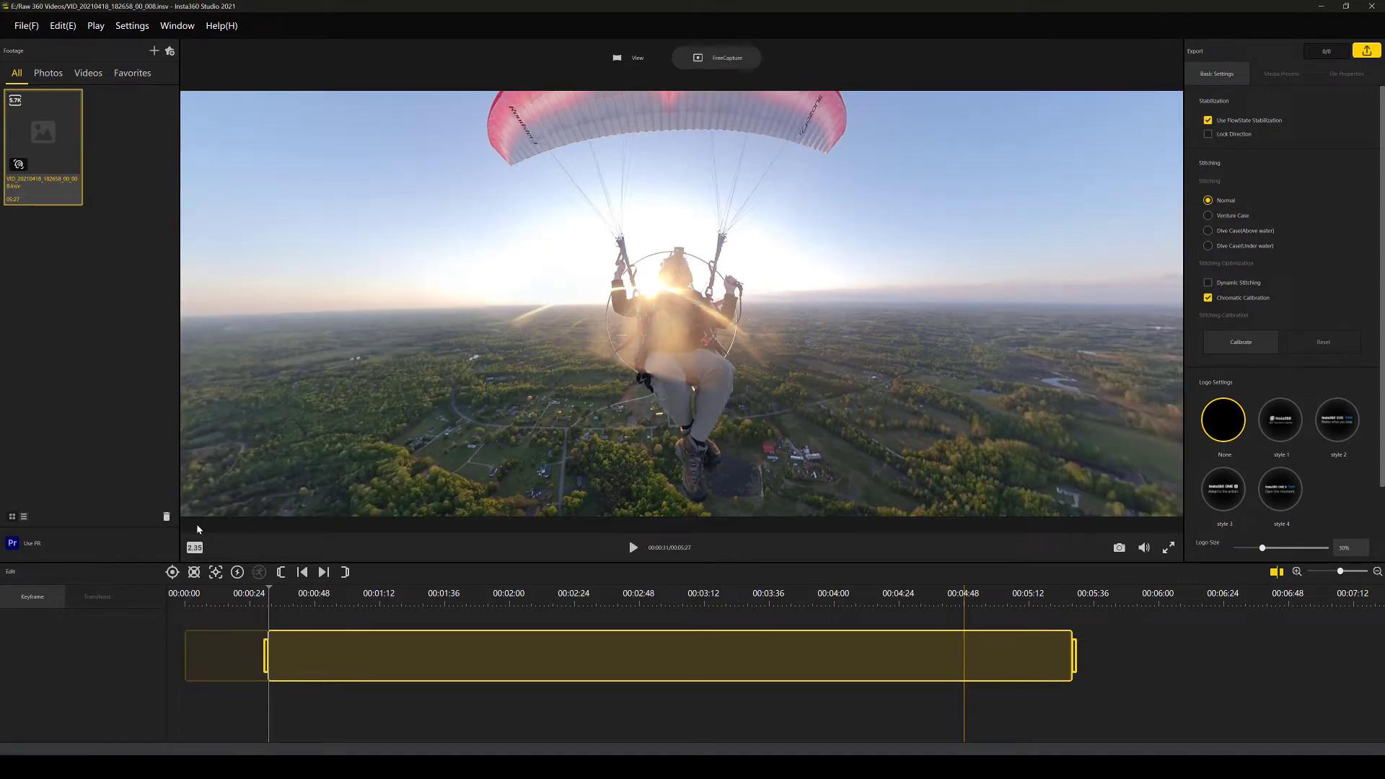
- Change the frame ratio to portrait 9:16
click(194, 548)
click(195, 548)
click(194, 546)
click(194, 546)
click(194, 546)
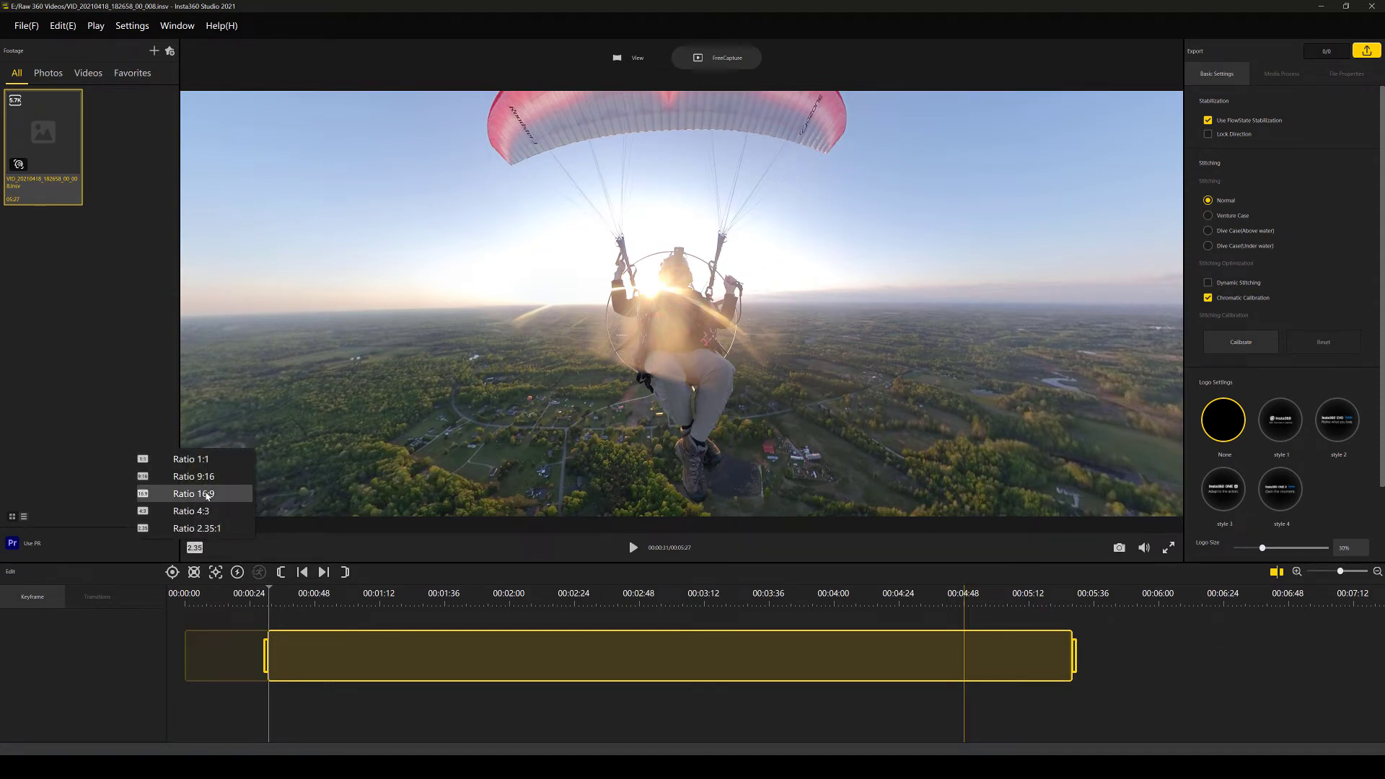
click(209, 479)
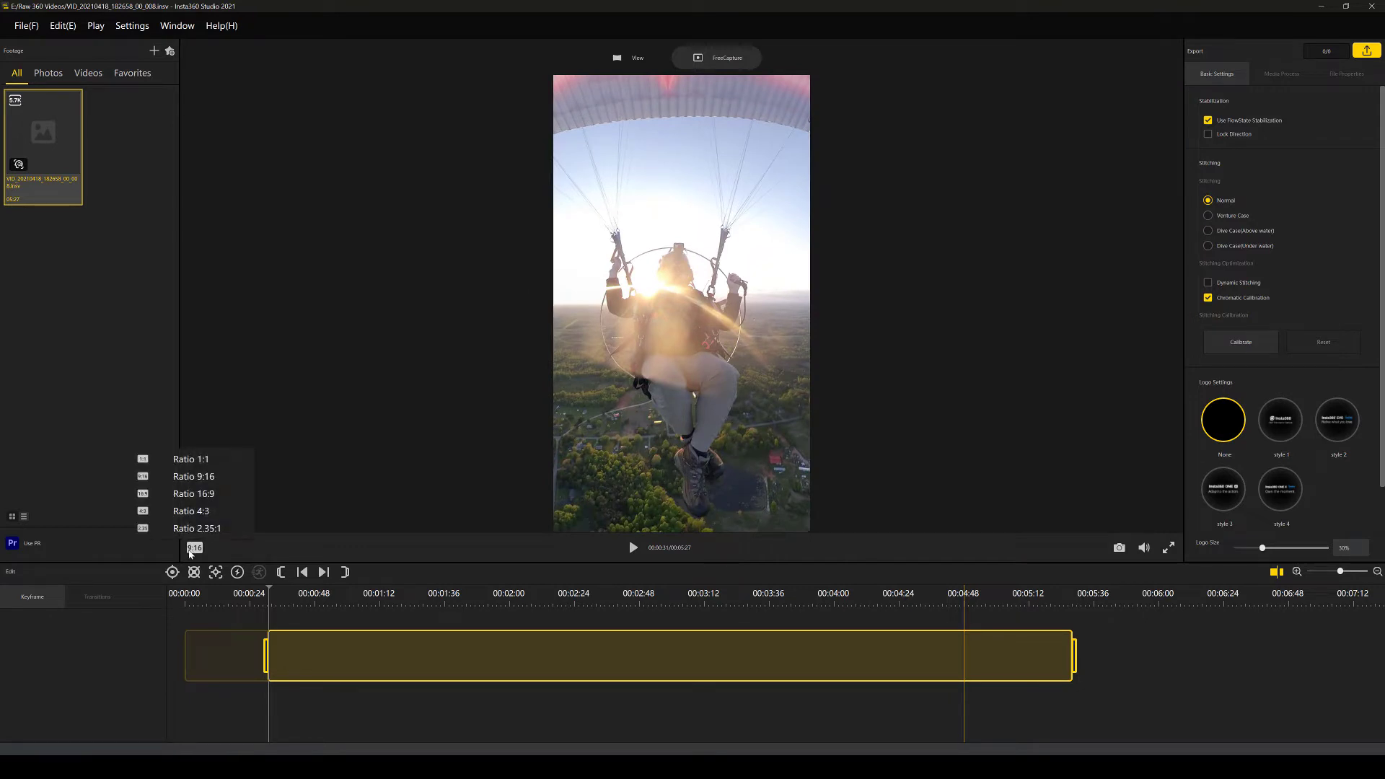
- Change the reframed output from 9:16 to the 16:9 widescreen ratio
click(193, 494)
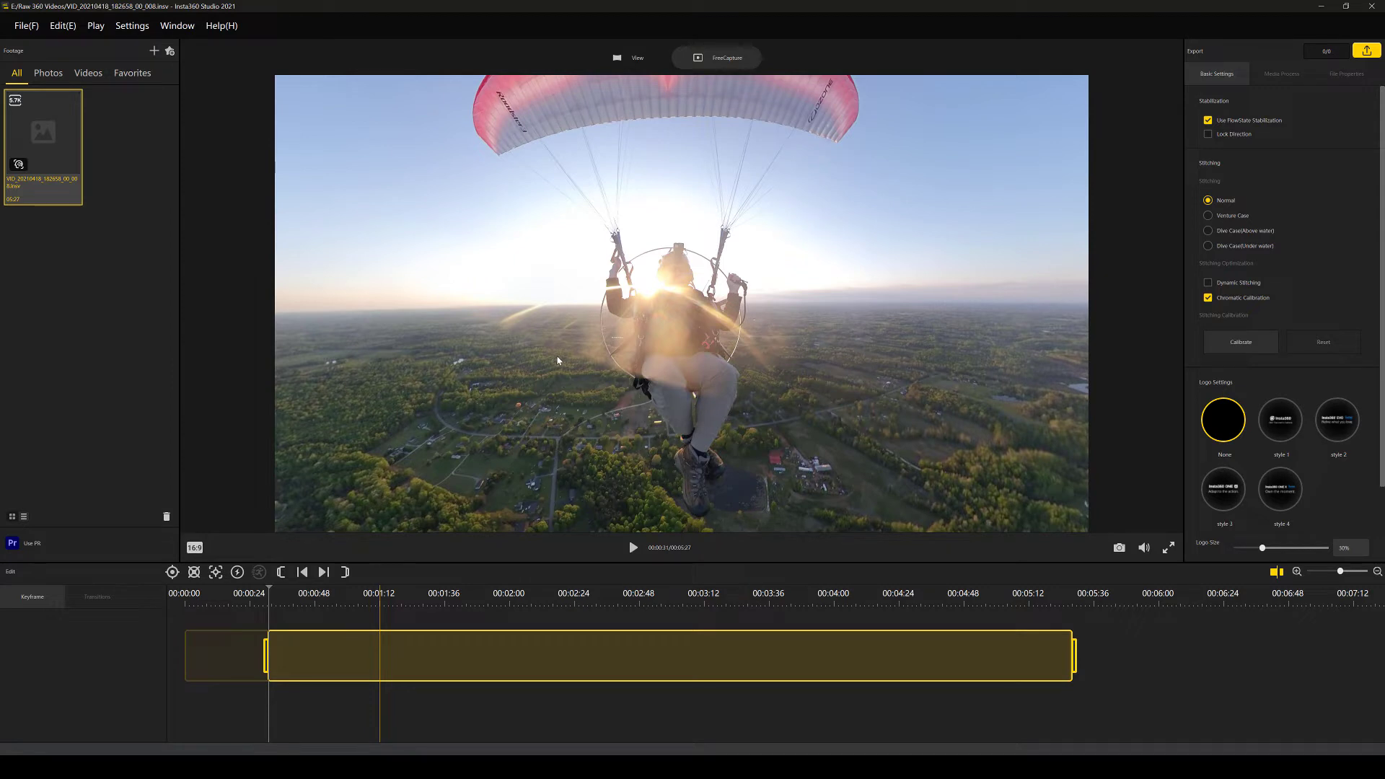
key(space)
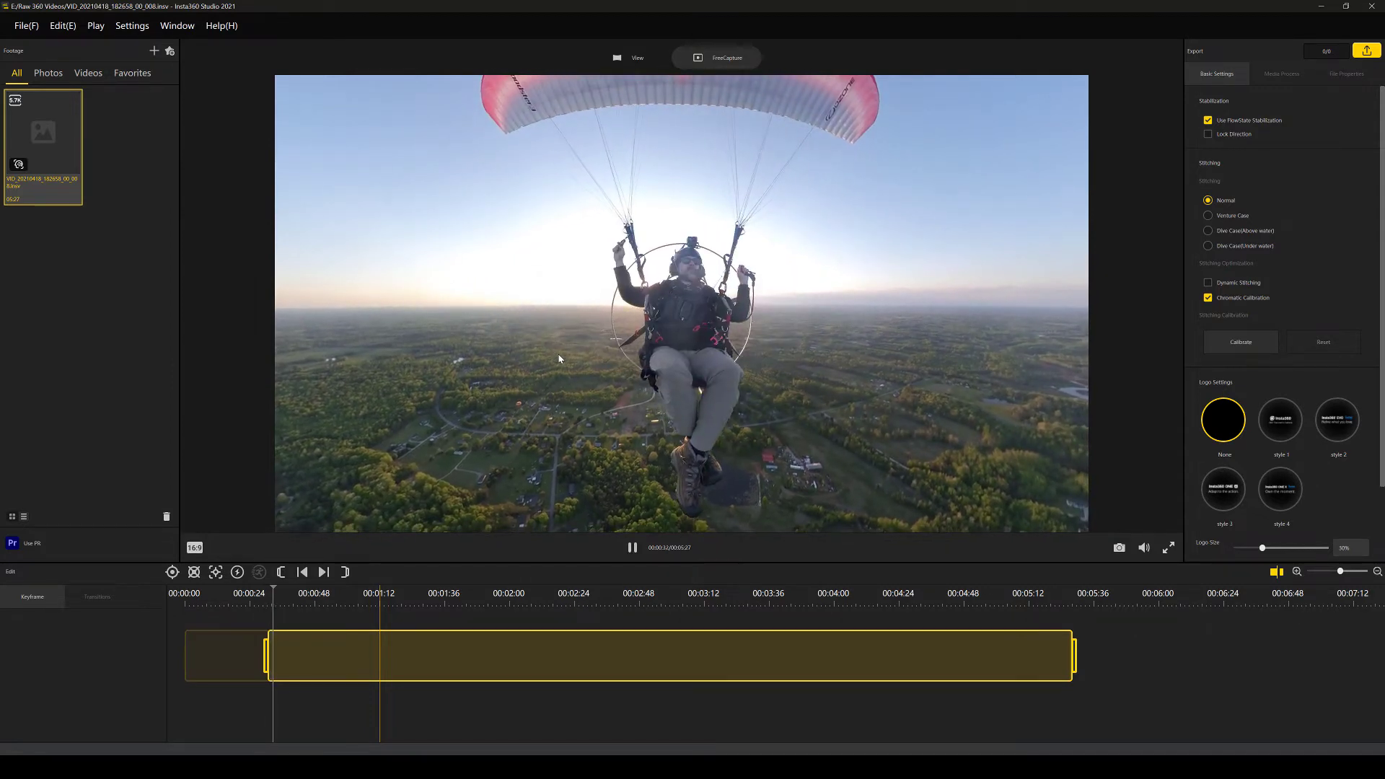
key(space)
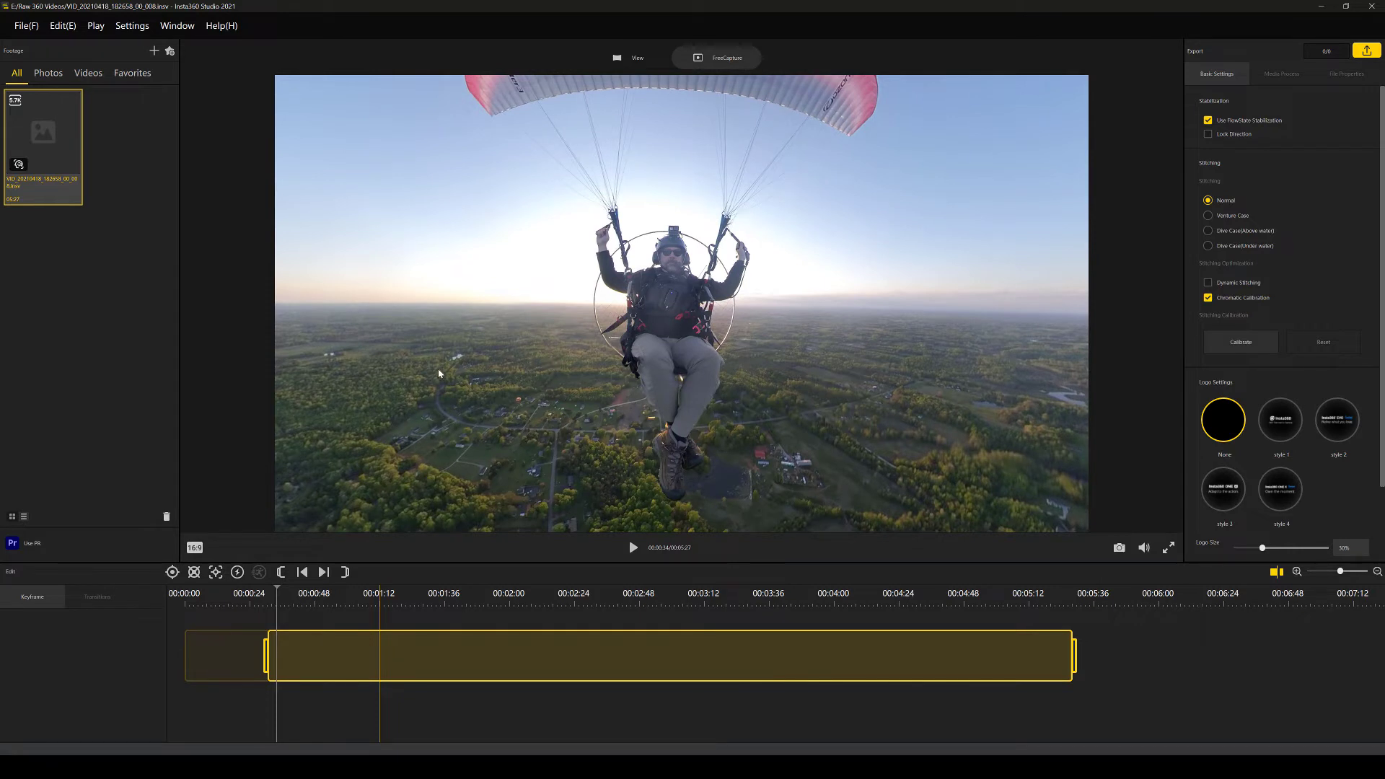
click(172, 573)
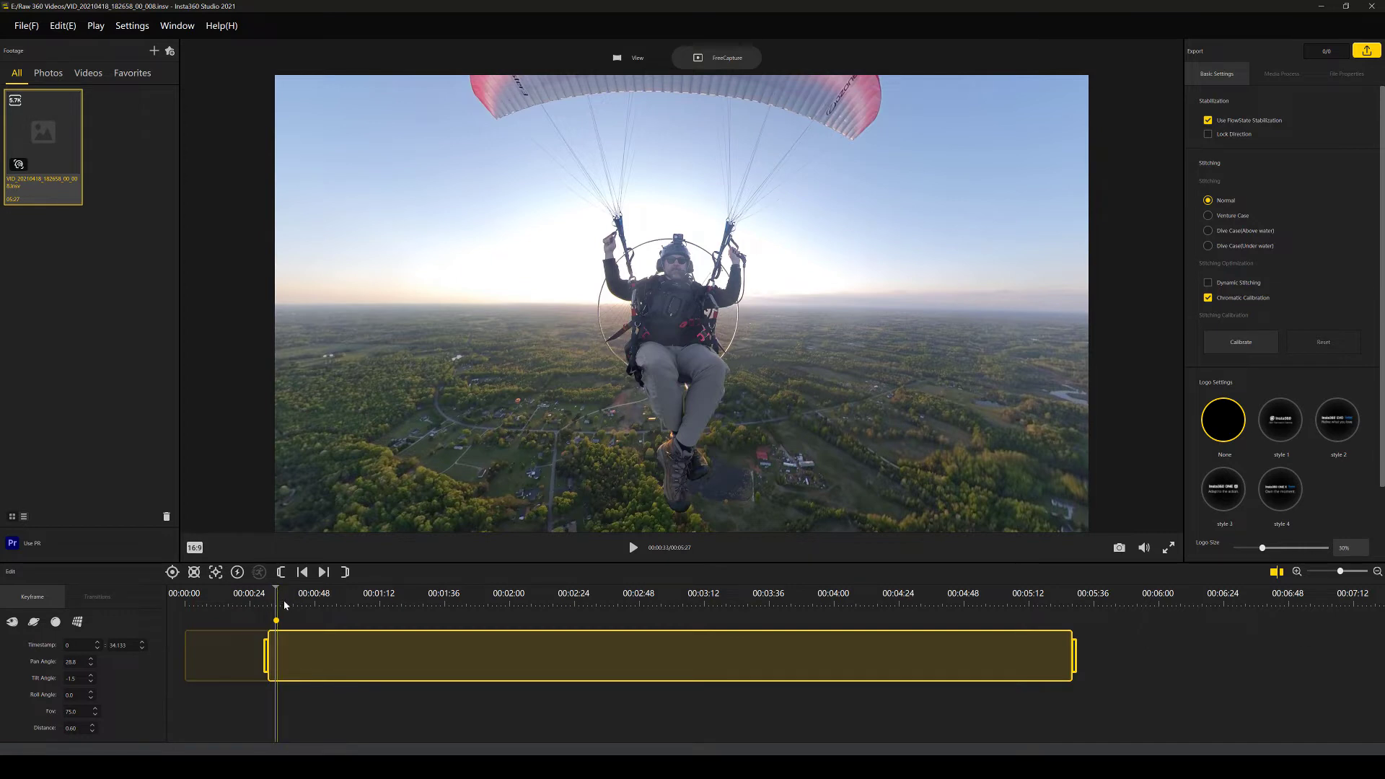
click(633, 547)
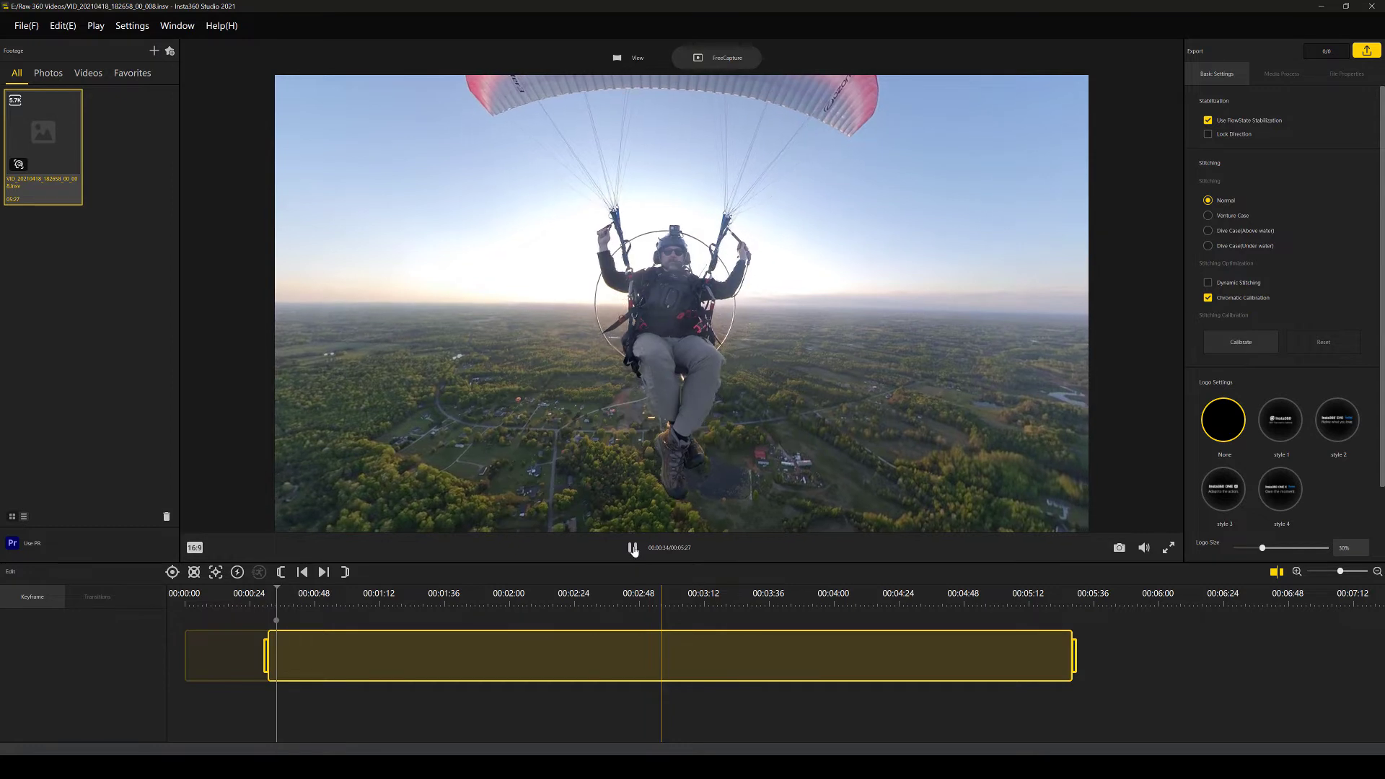
click(632, 549)
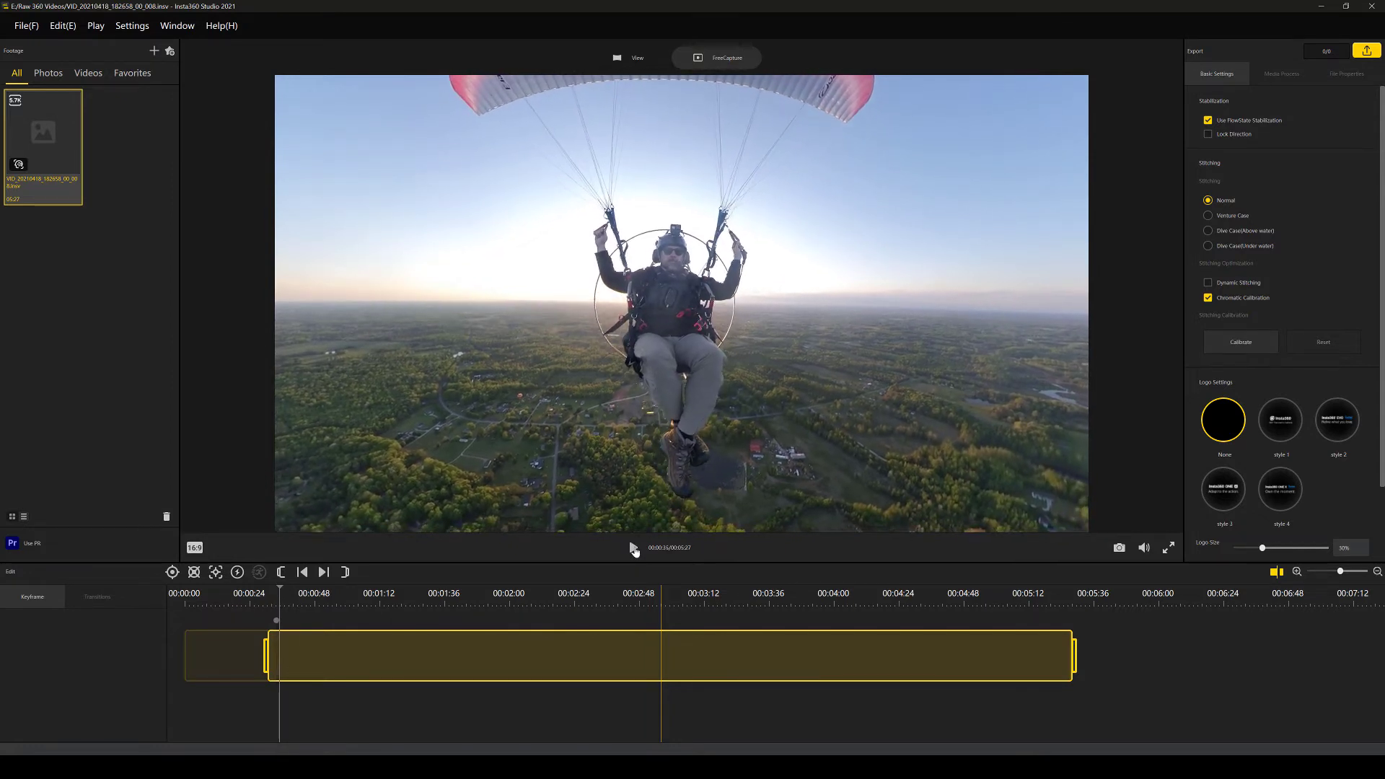
click(171, 572)
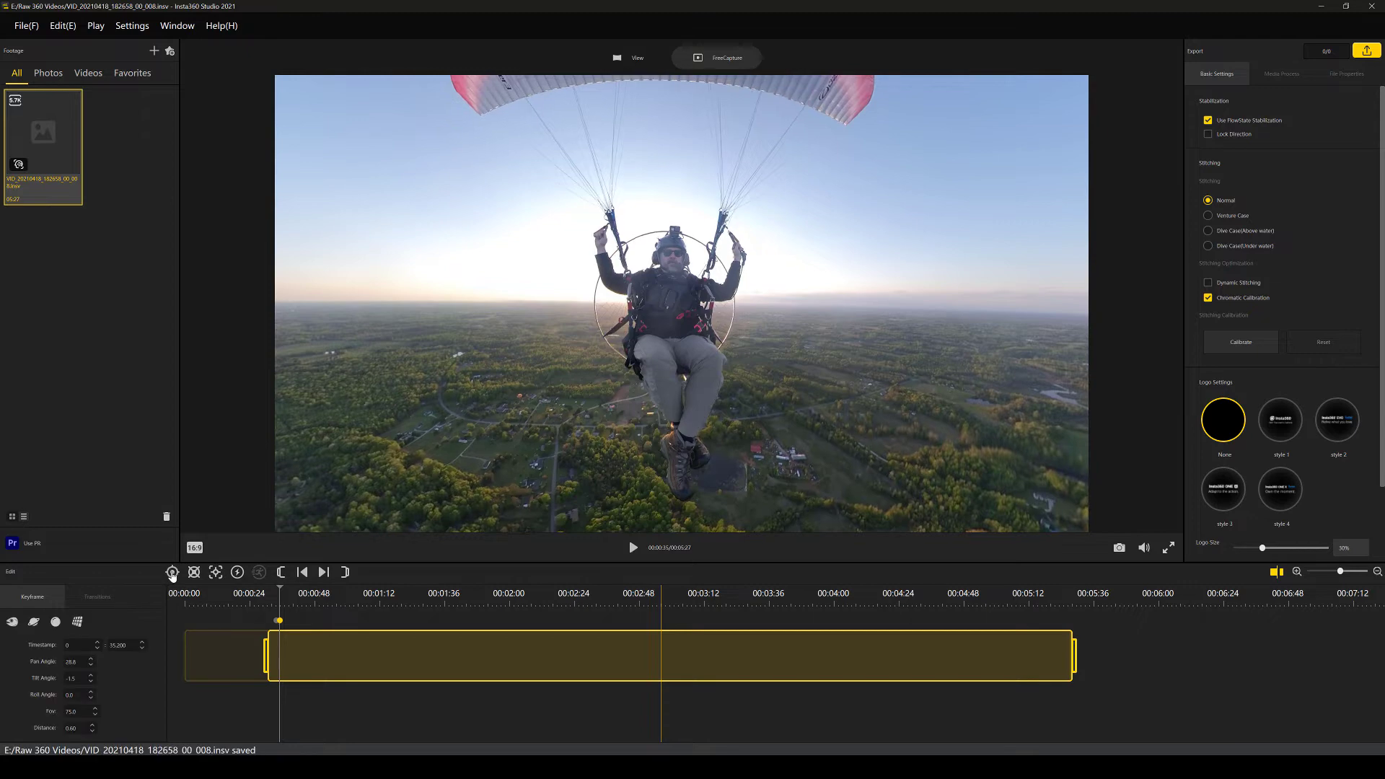
drag(938, 298, 529, 303)
drag(713, 304, 658, 294)
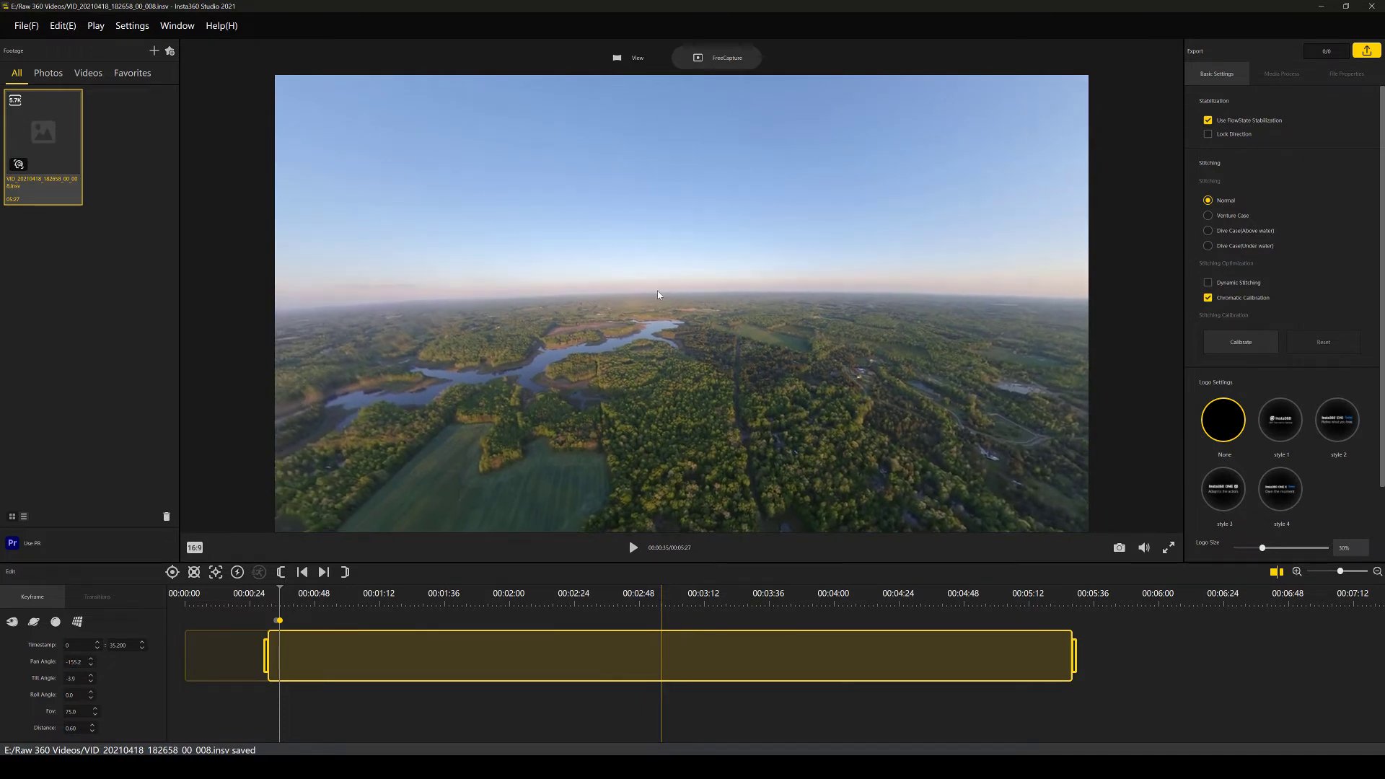
click(279, 590)
drag(280, 590, 265, 593)
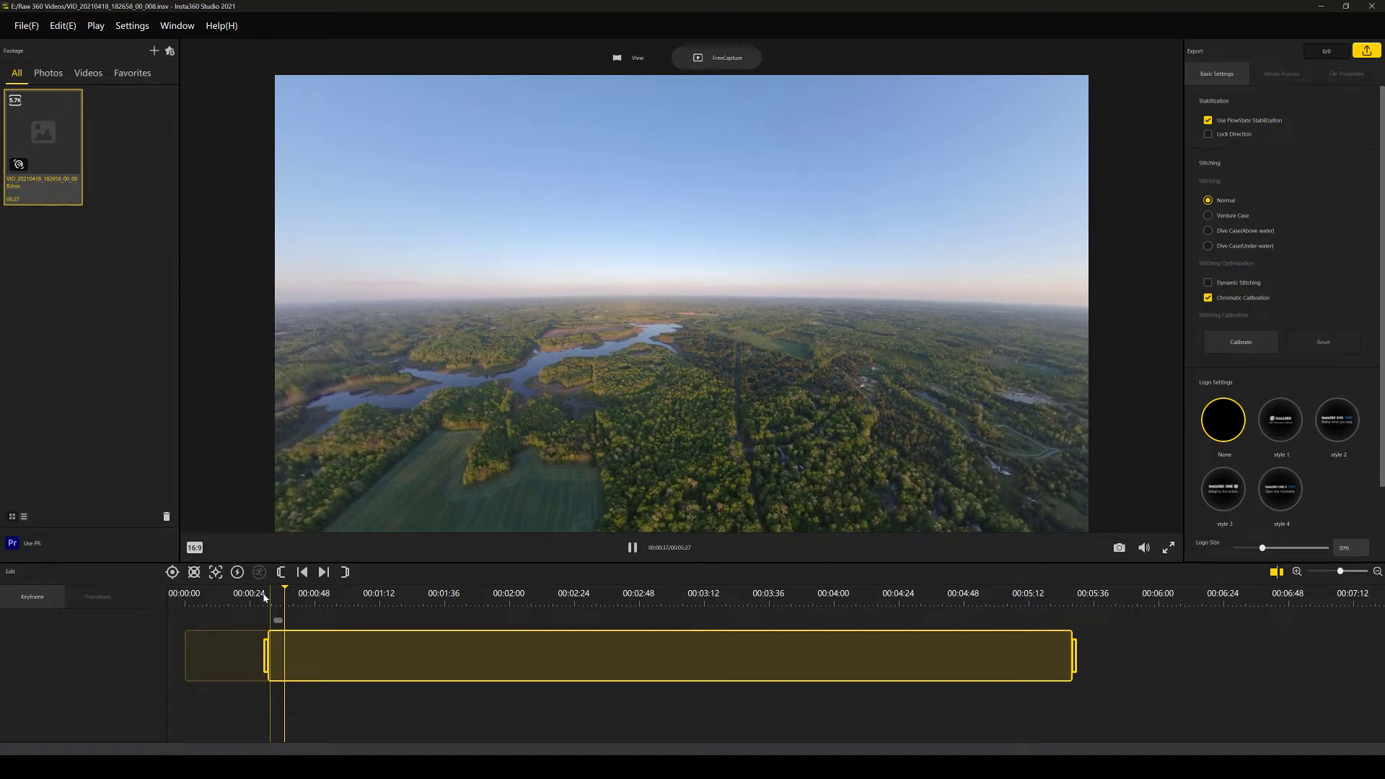
click(271, 590)
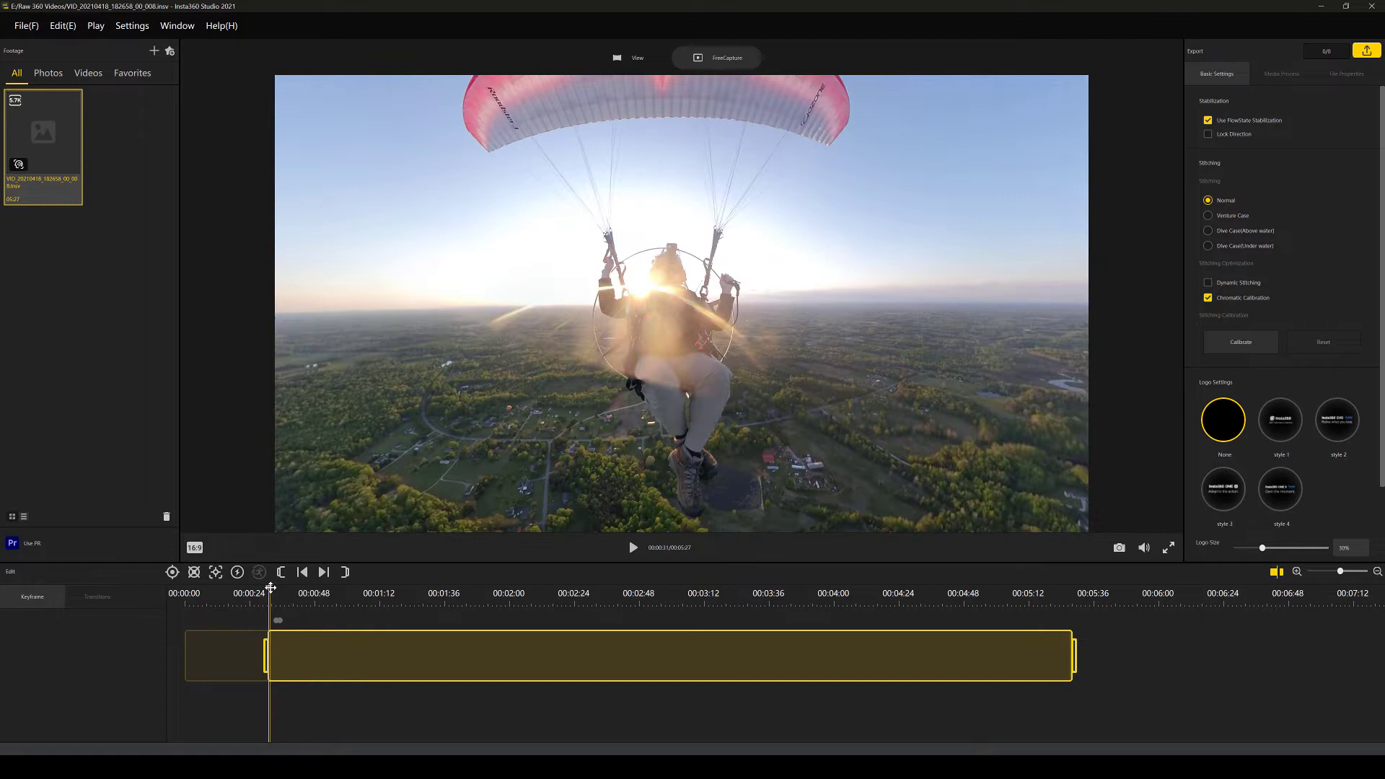
key(space)
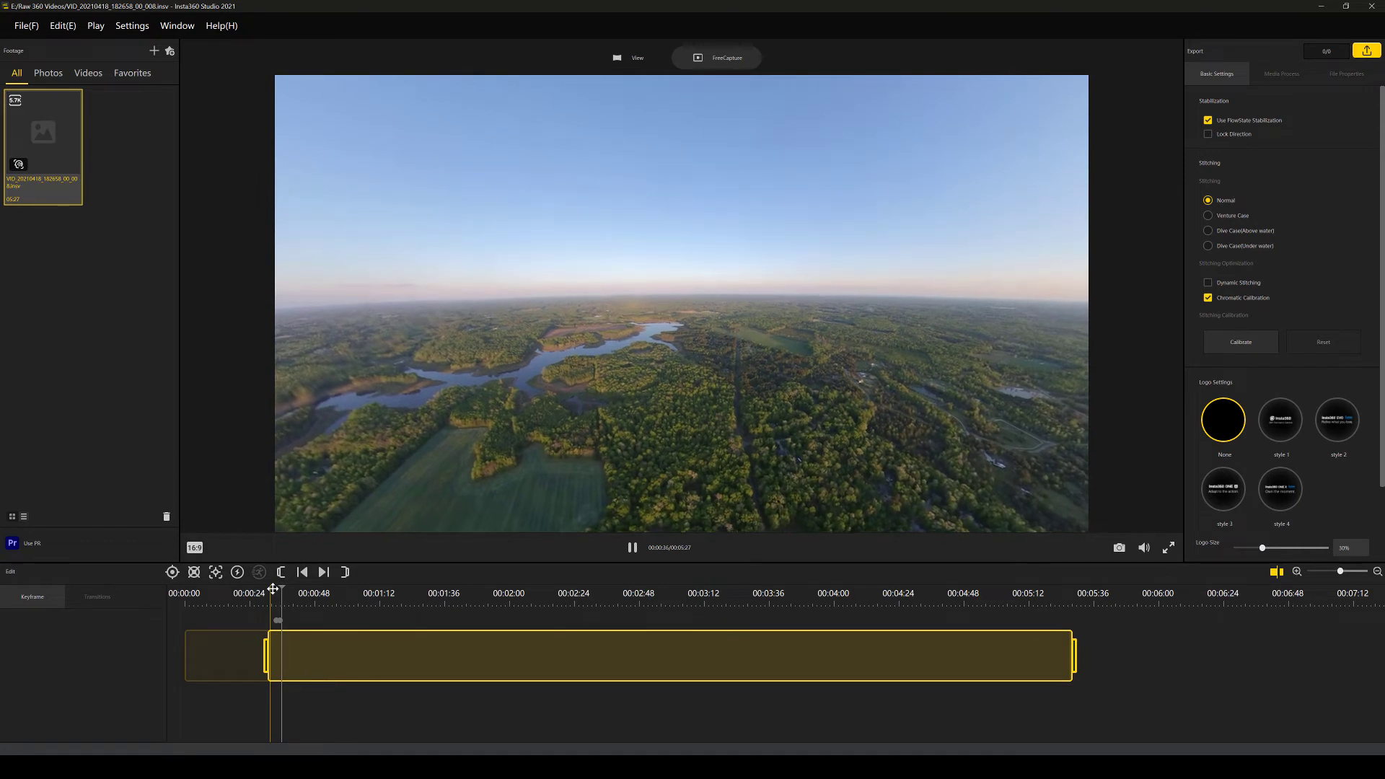
key(space)
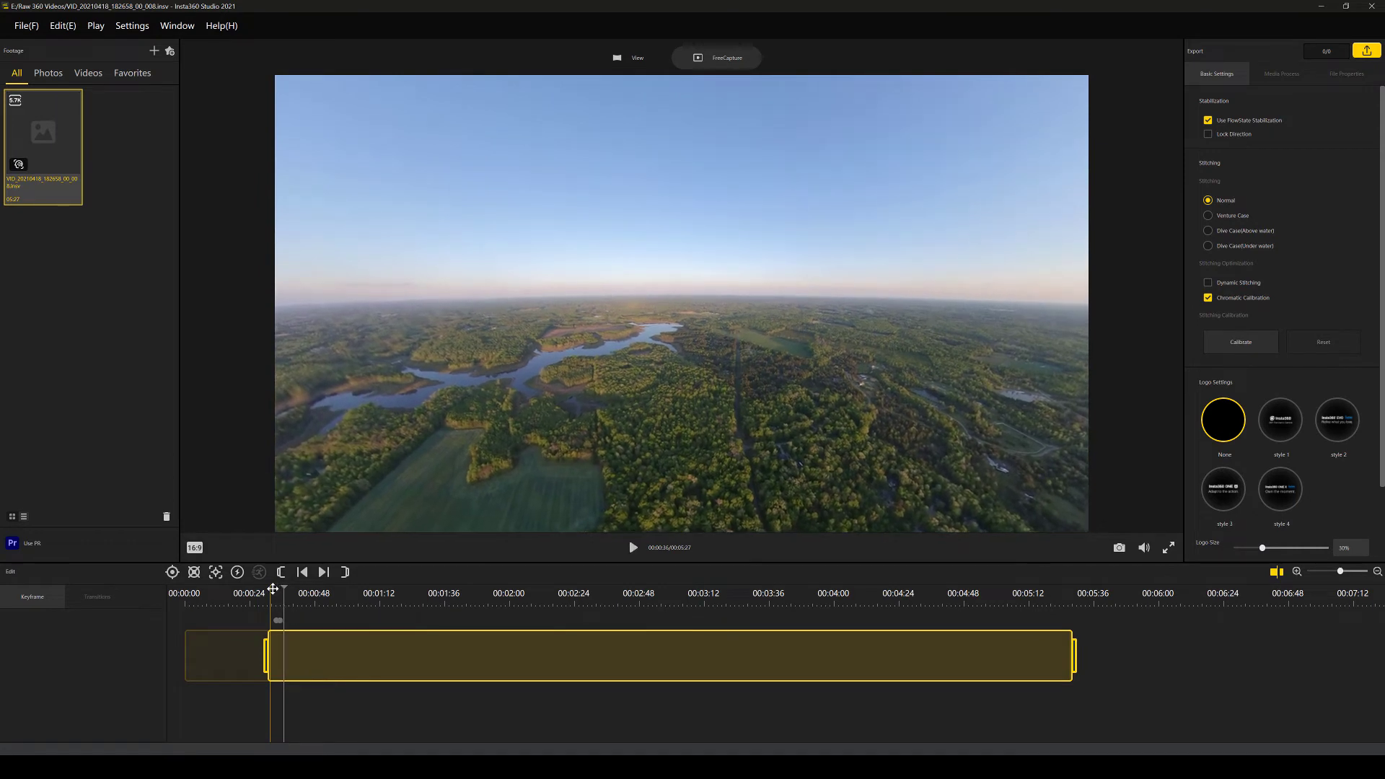
- Add keyframes at 00:48 holding the landscape view and at 00:49 facing the pilot
click(314, 596)
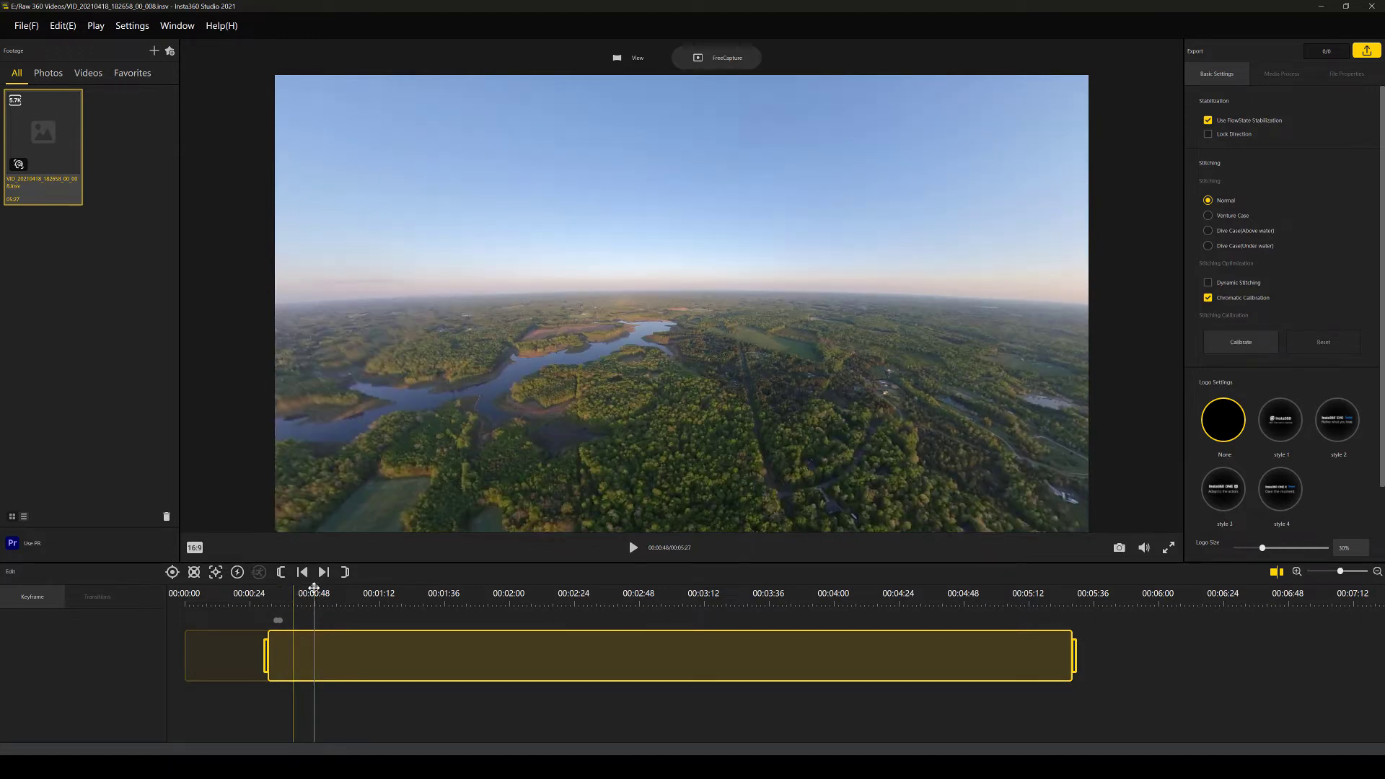
click(173, 573)
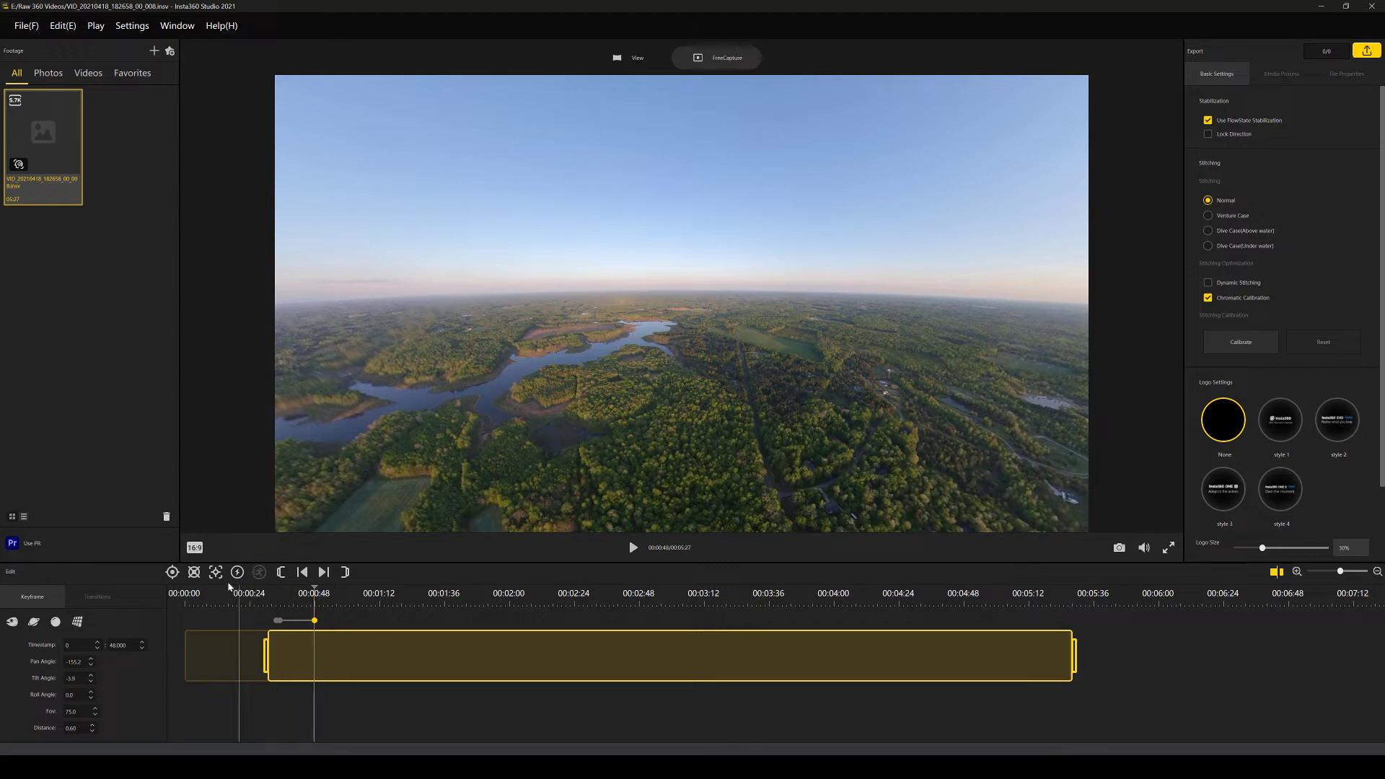
click(633, 549)
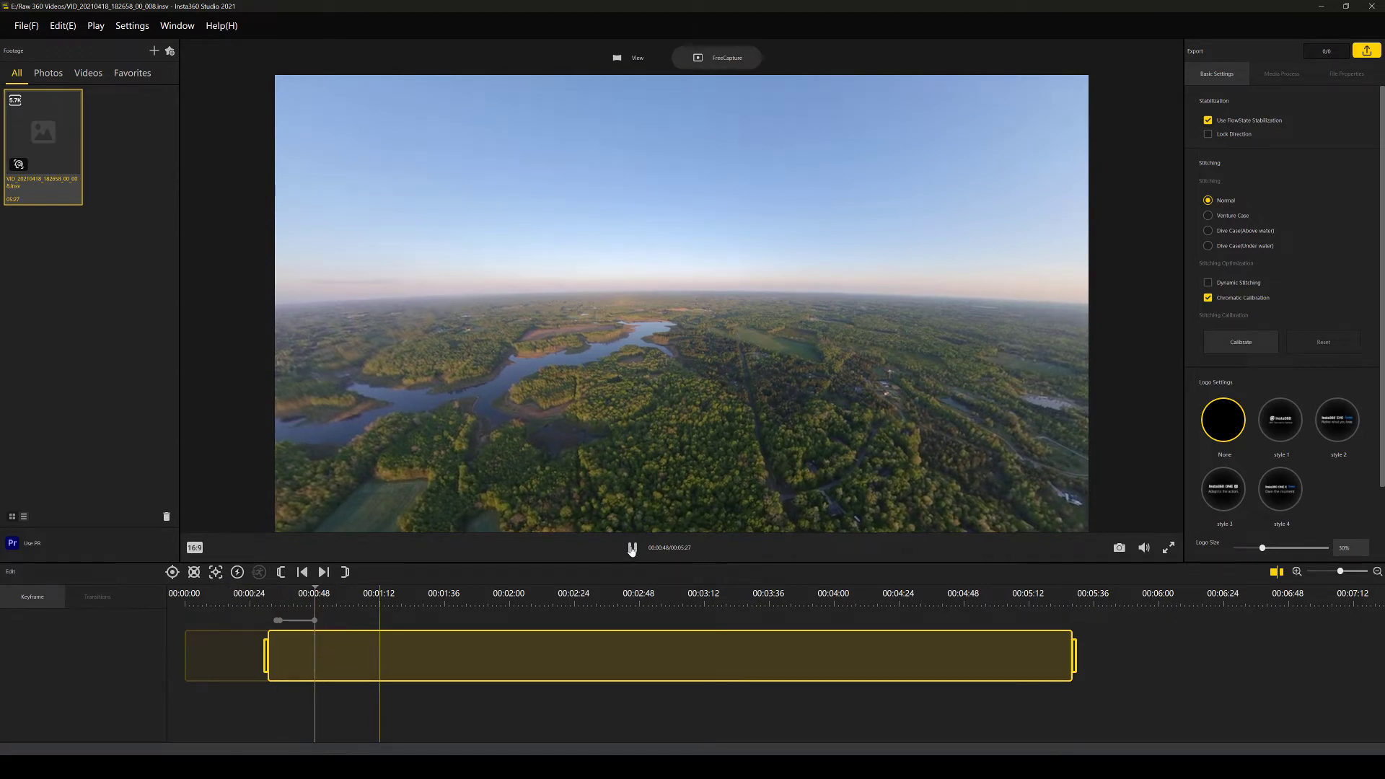
click(632, 549)
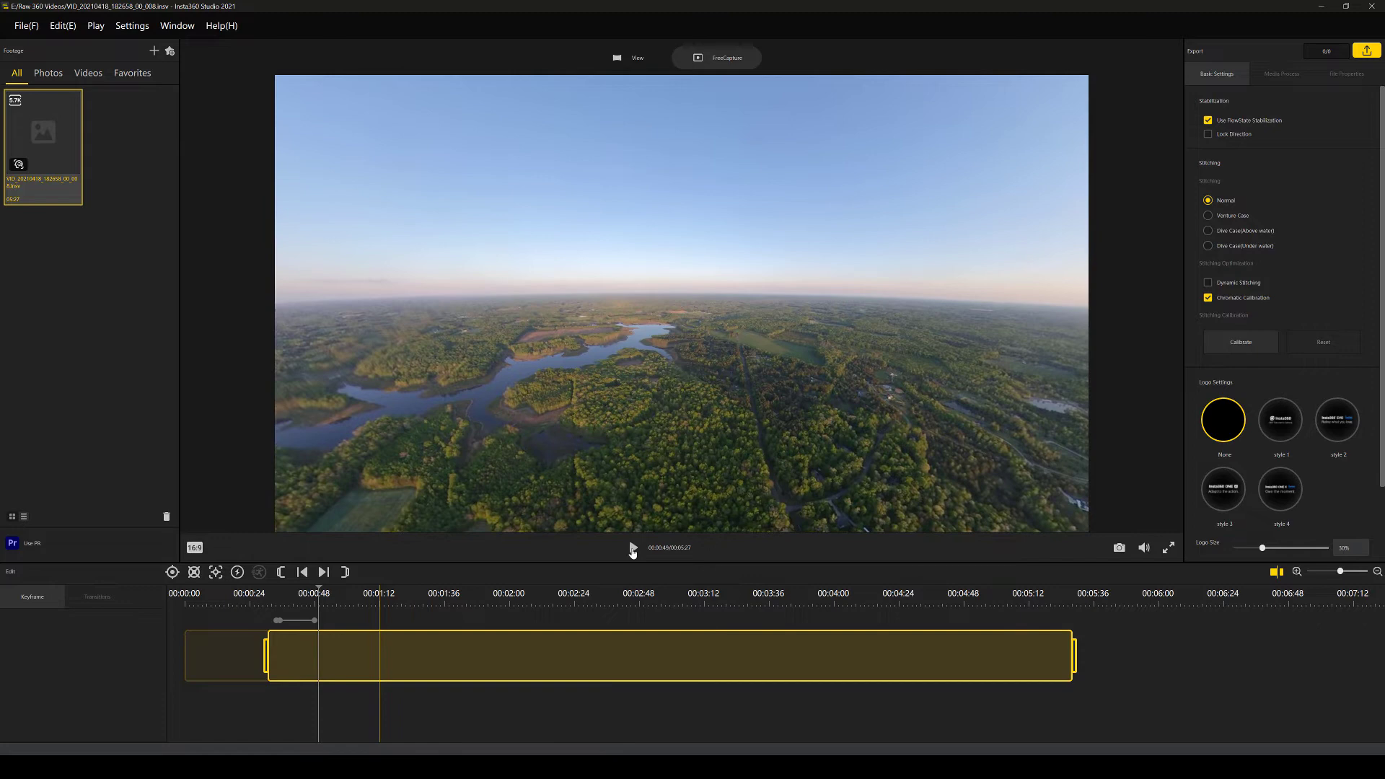
click(172, 572)
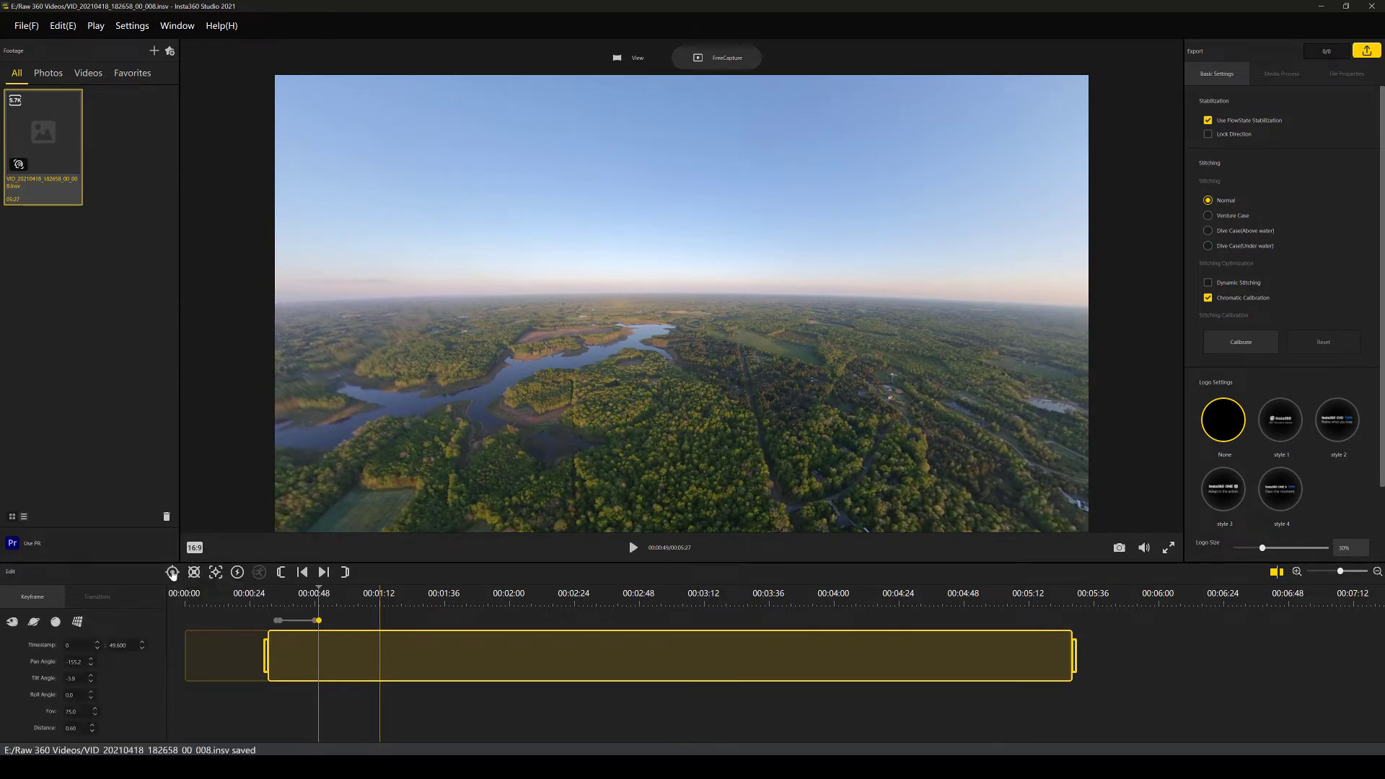
drag(785, 310, 624, 341)
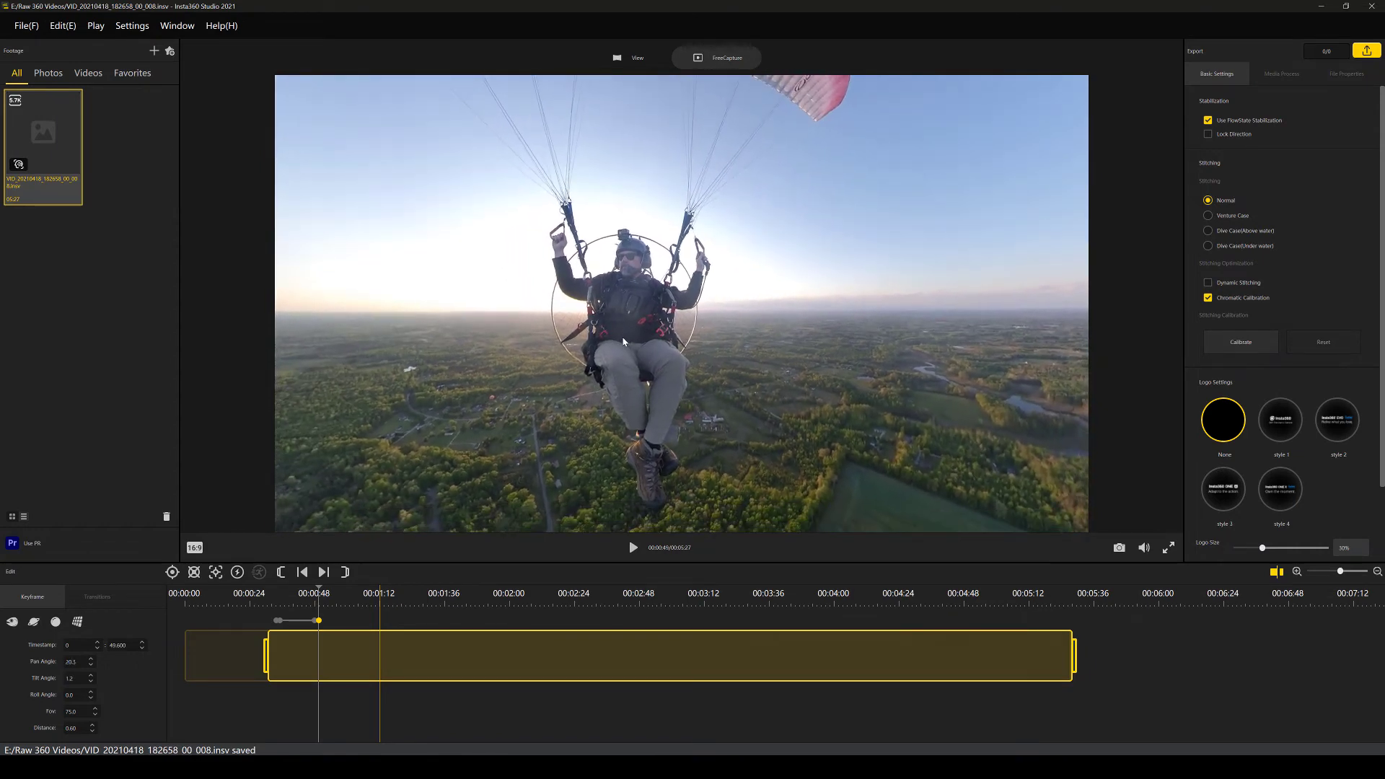
- Play back the keyframe transition from 00:41 through to 00:50
click(317, 590)
drag(304, 591, 281, 591)
key(space)
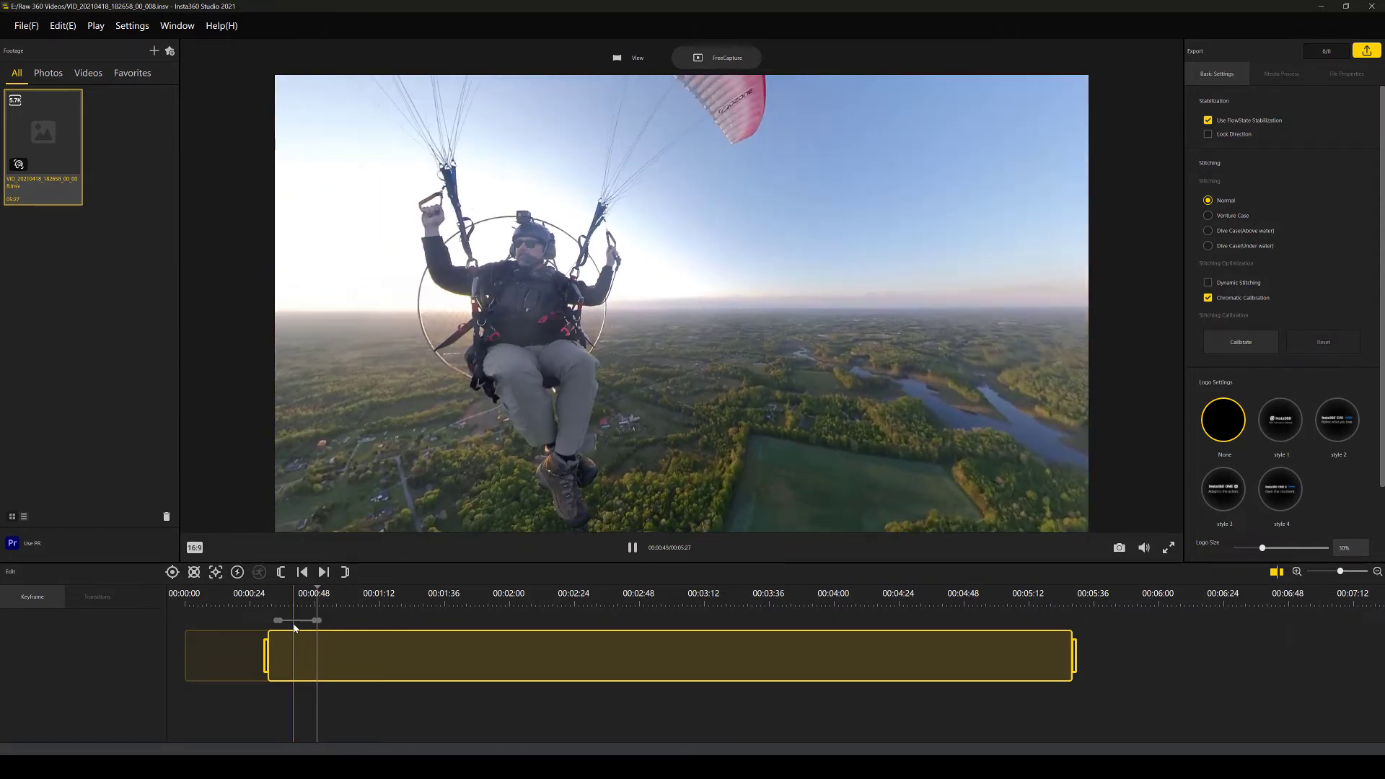
key(space)
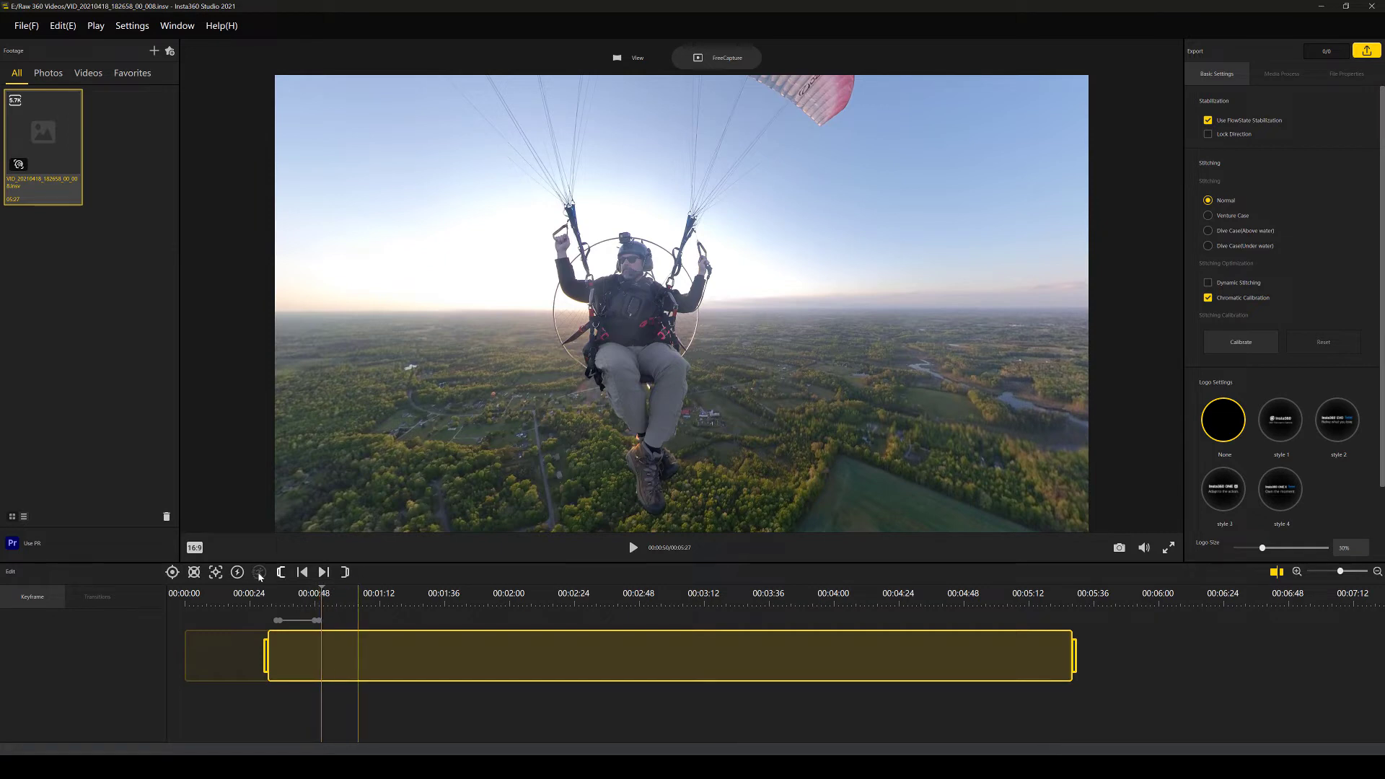
- Deep Track the pilot's head from 00:48, centred, through to about 01:12
click(215, 572)
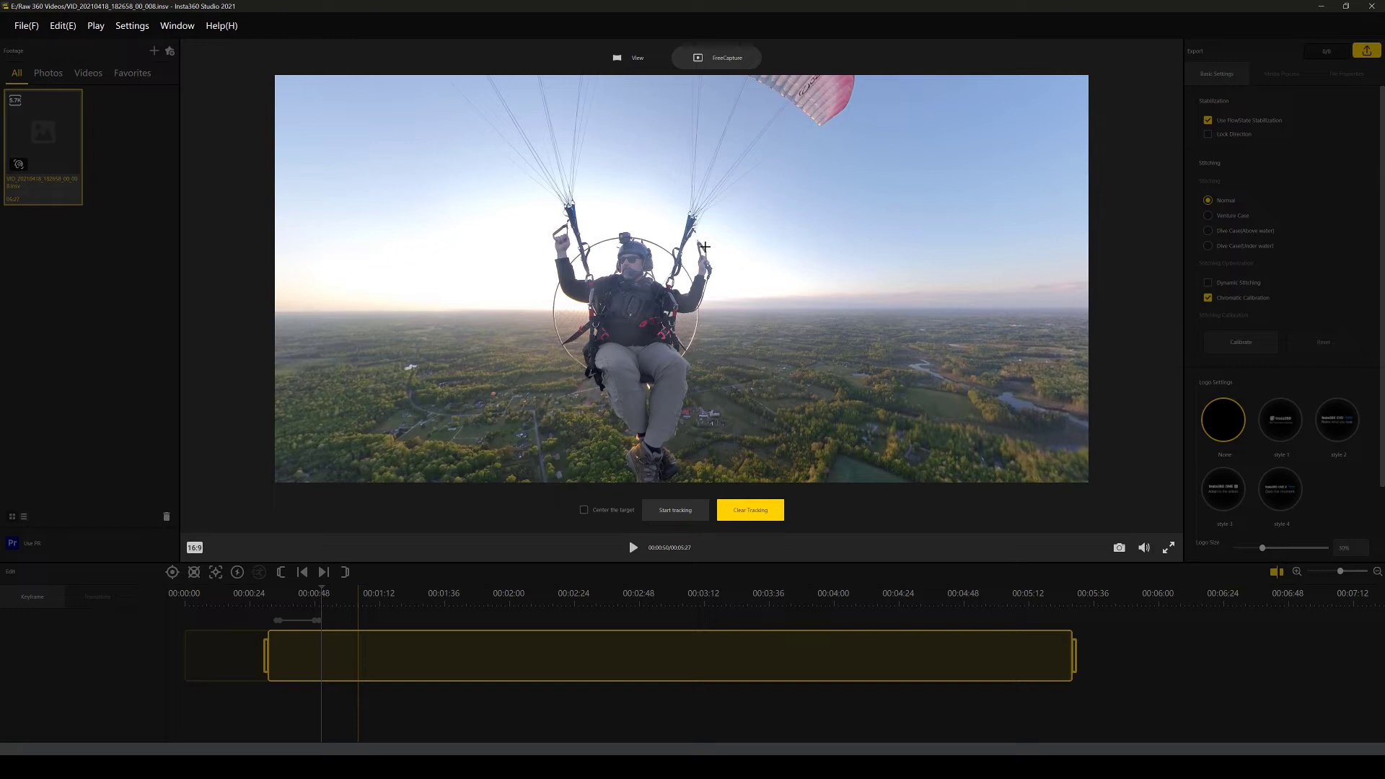
drag(599, 223, 664, 294)
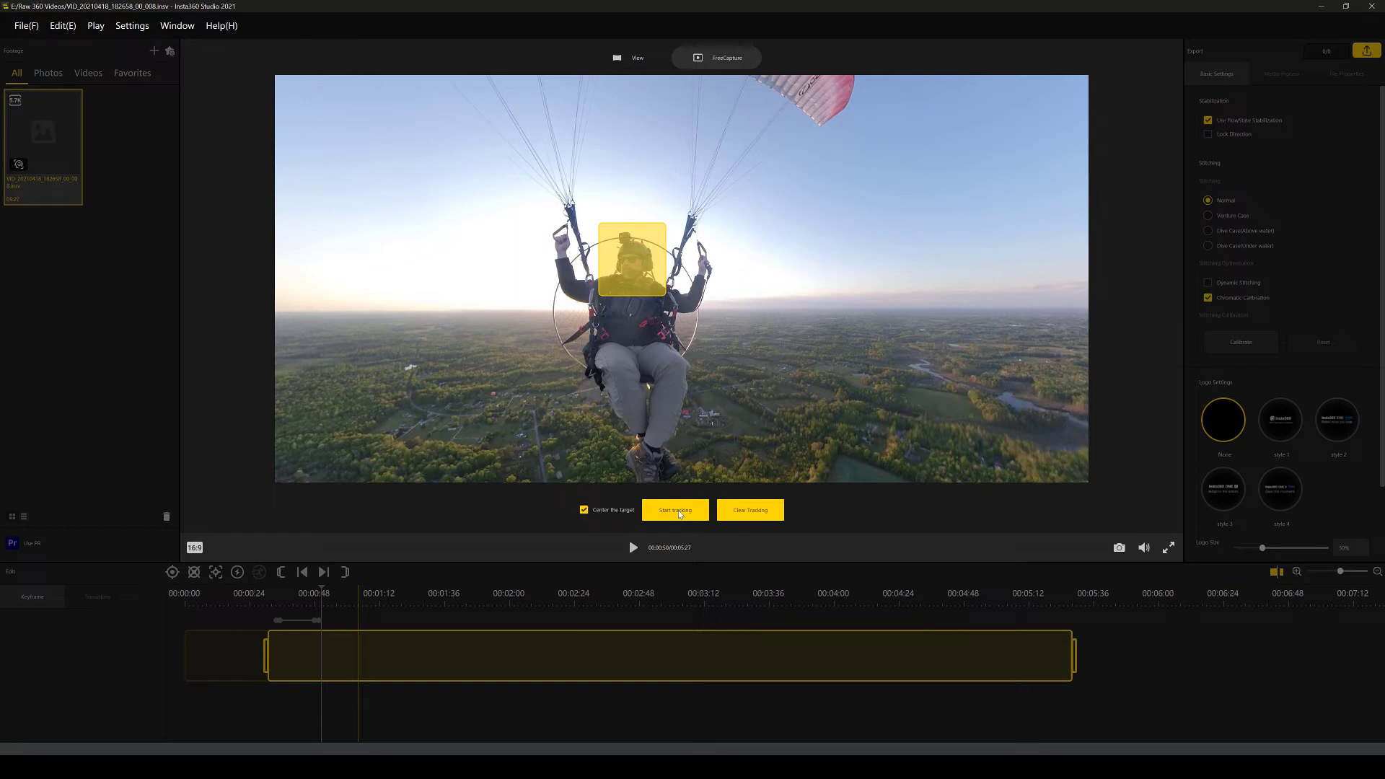
click(679, 513)
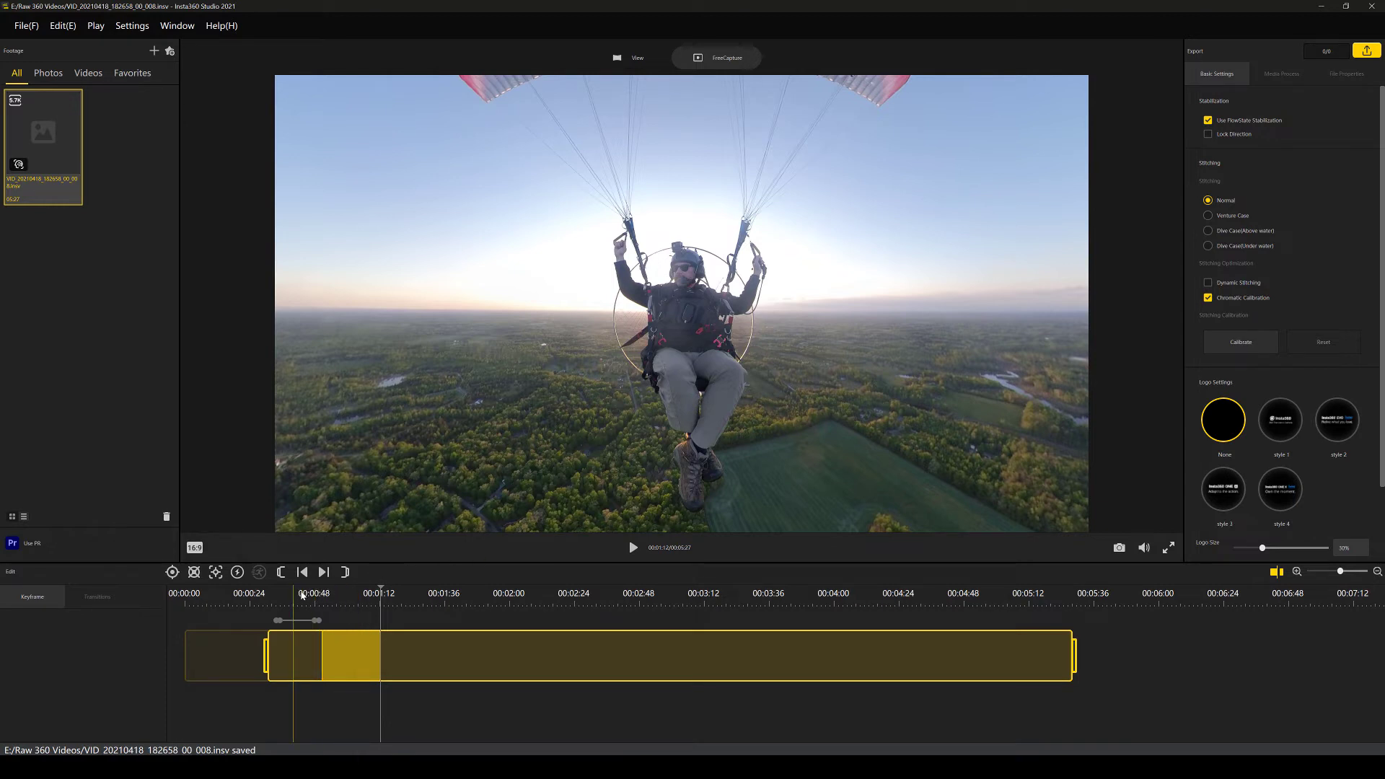
click(302, 594)
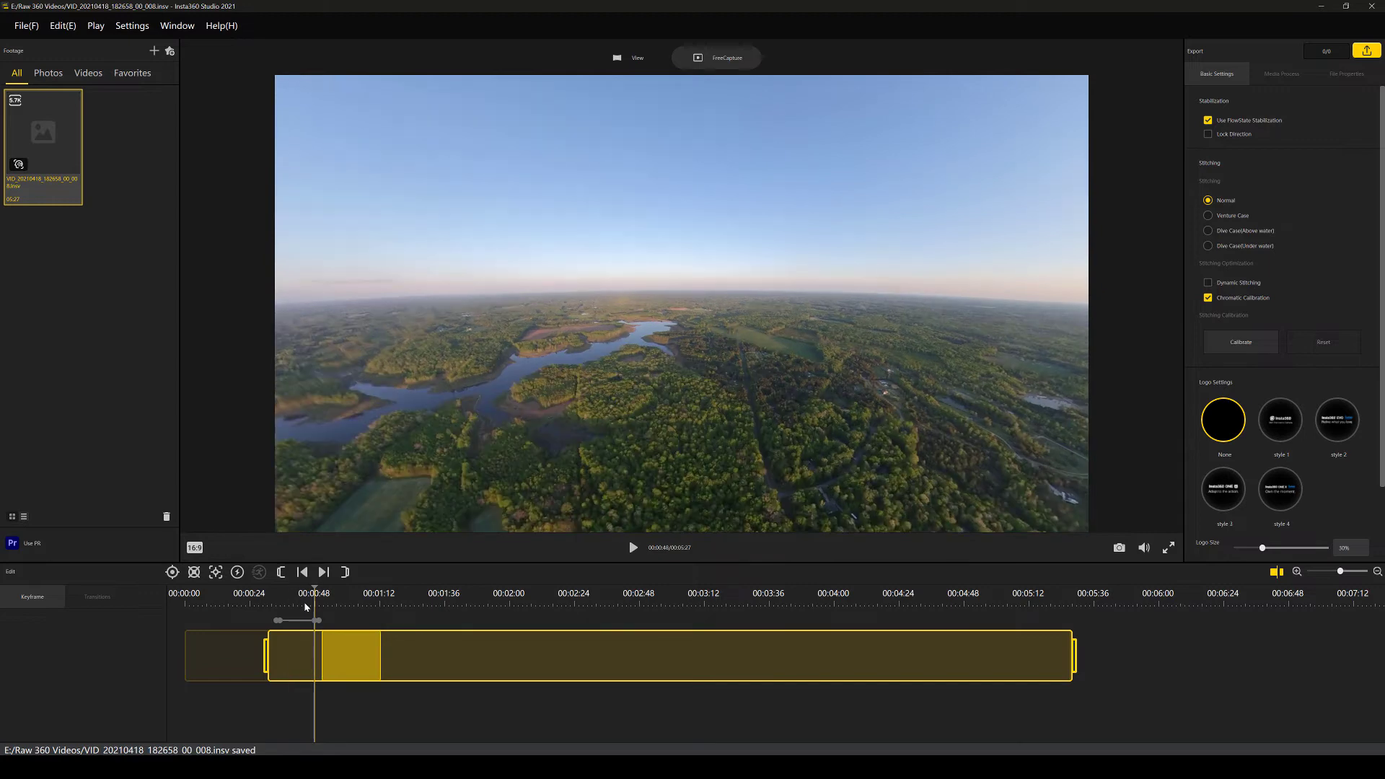
key(space)
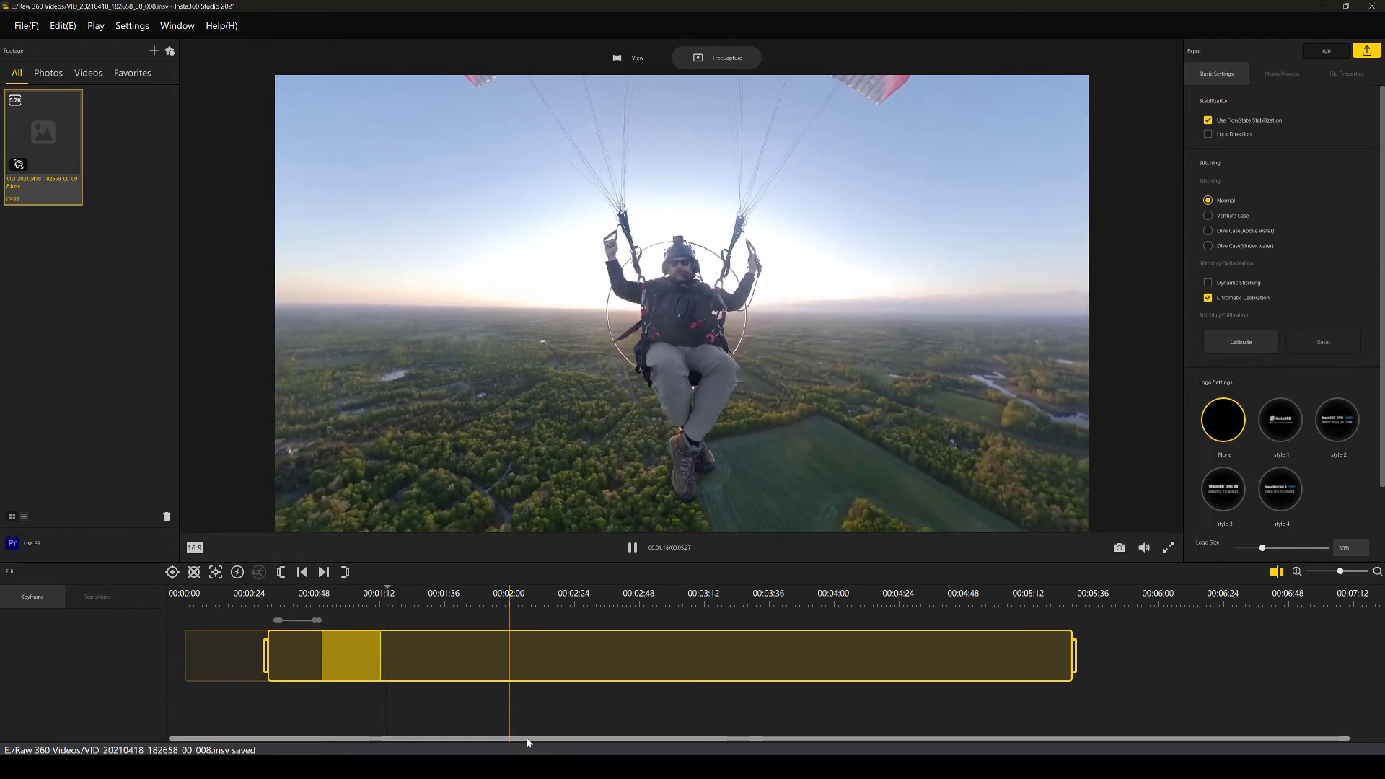
key(space)
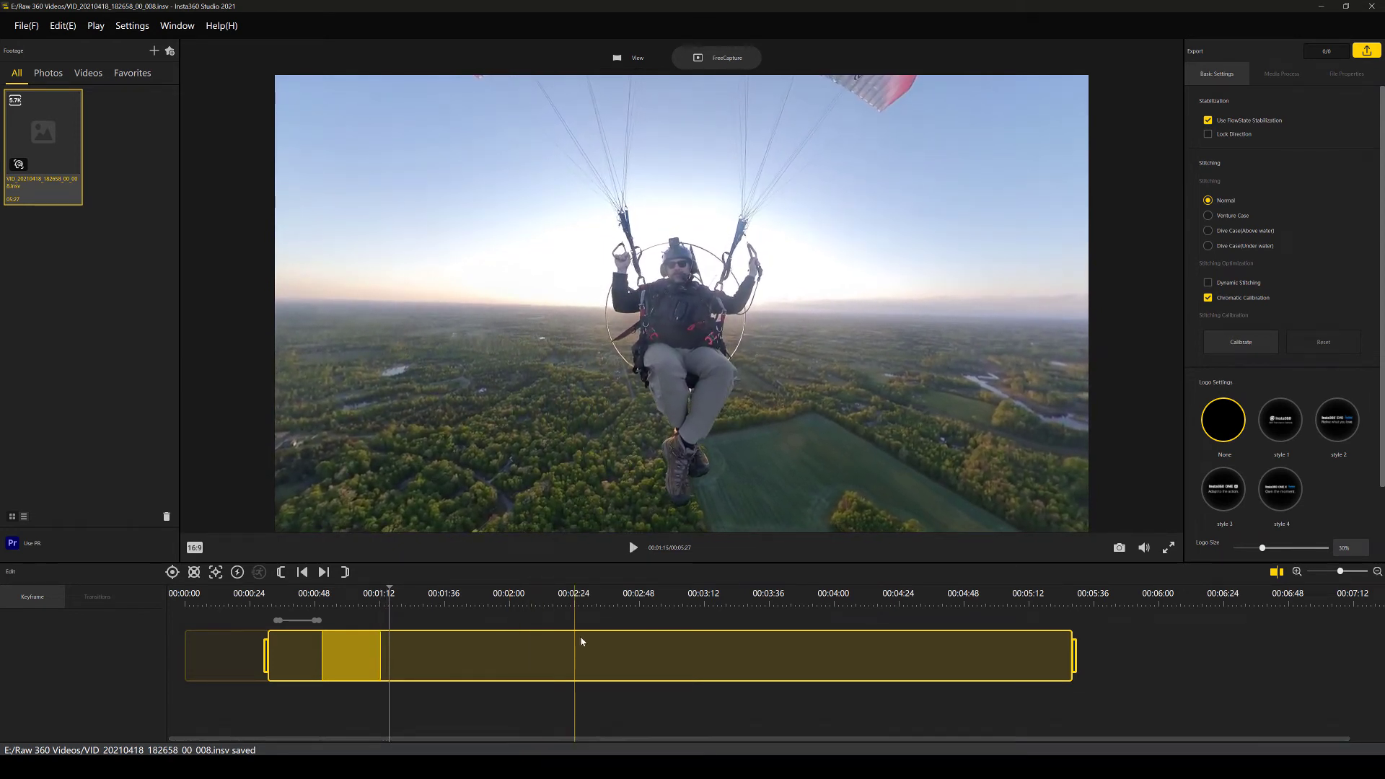
click(625, 603)
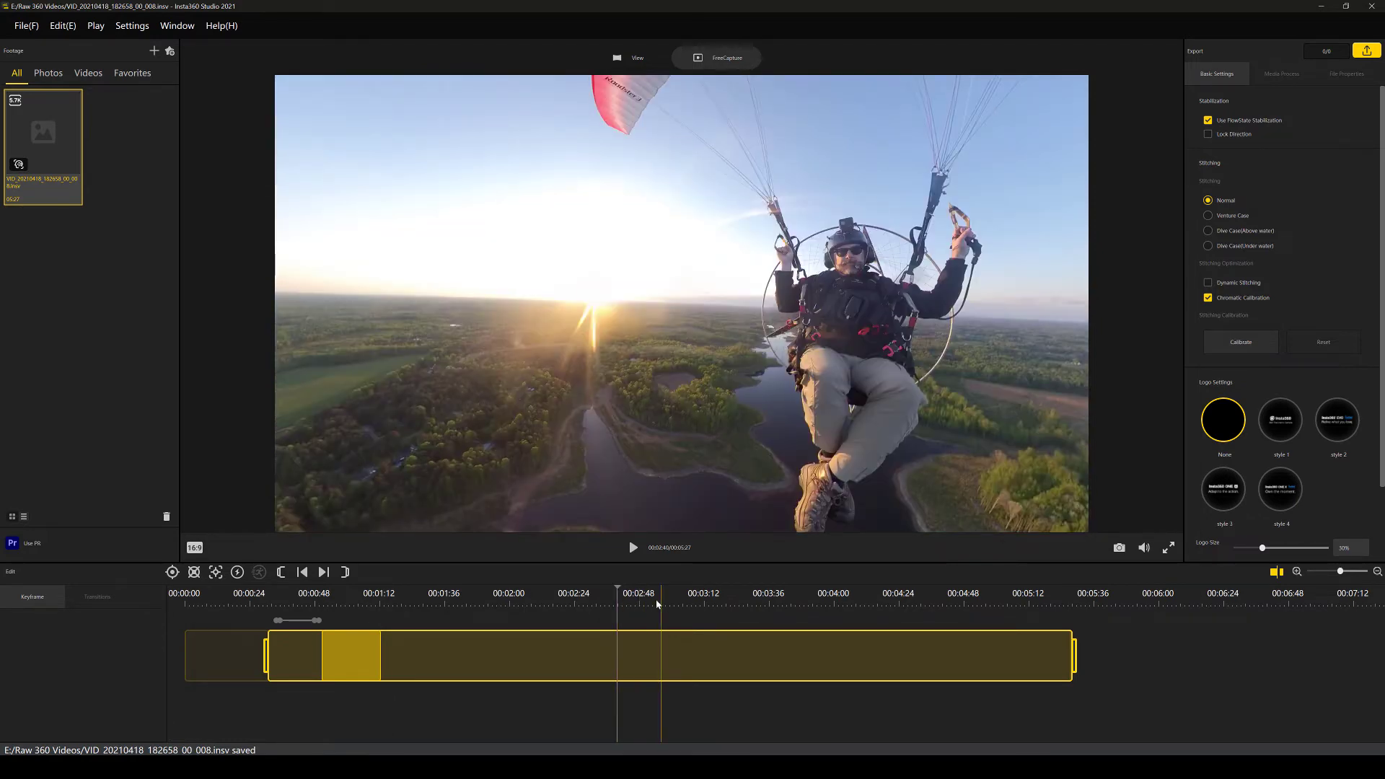
click(661, 603)
click(682, 603)
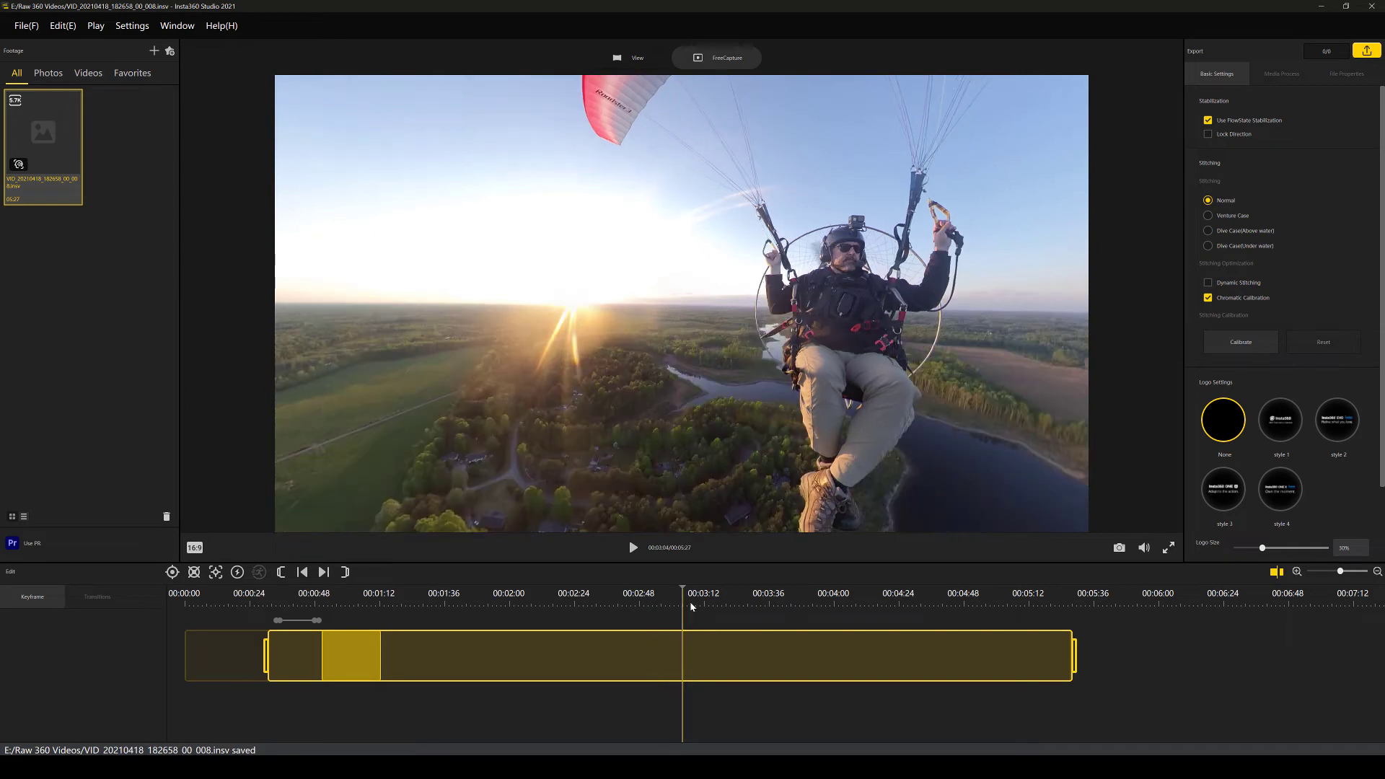
click(753, 608)
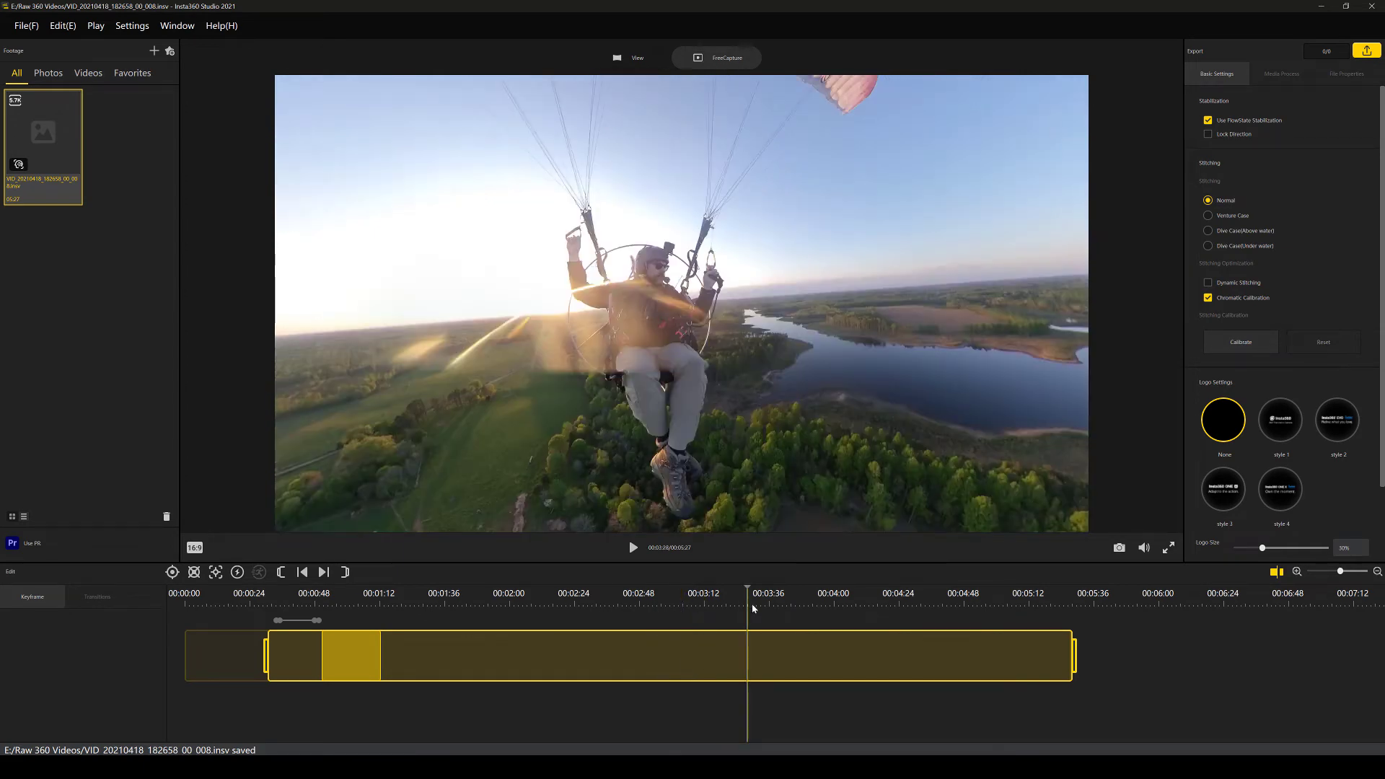
click(796, 607)
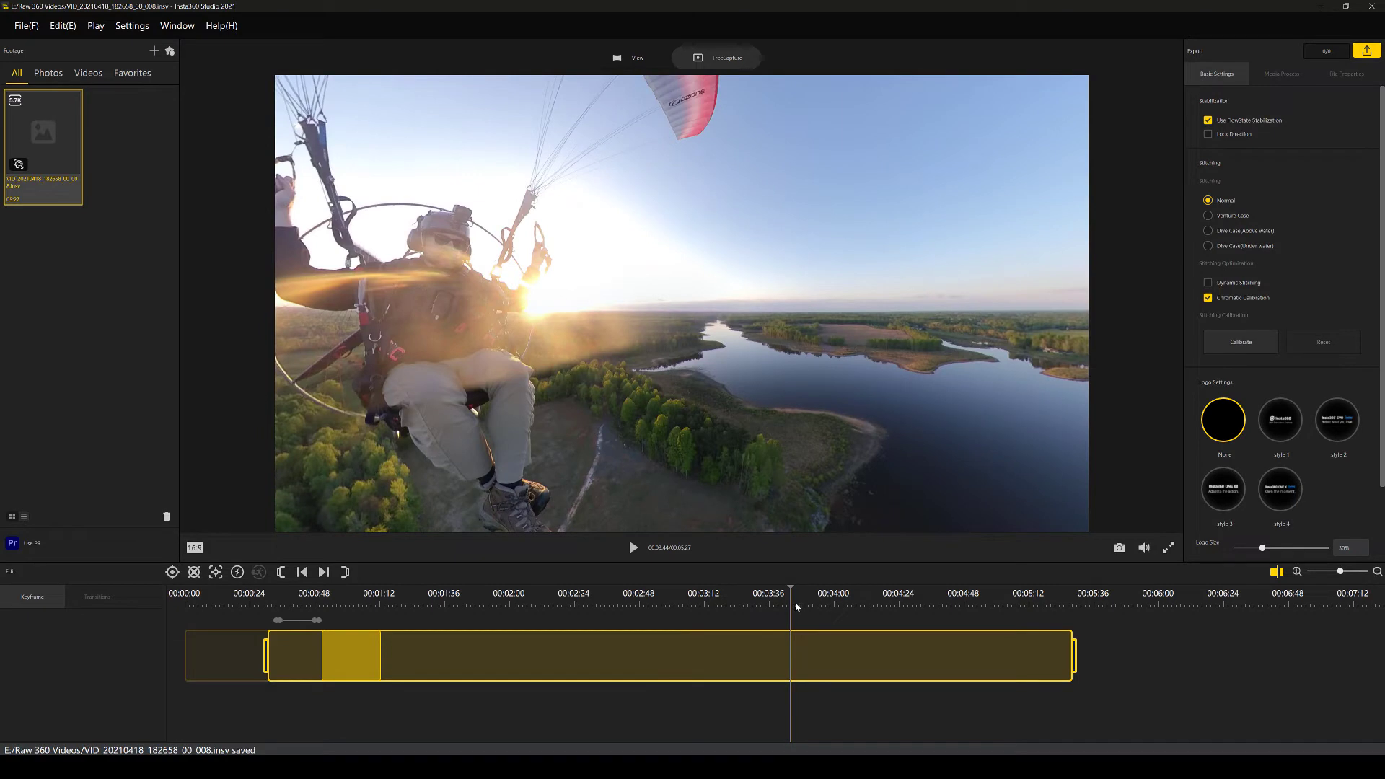
click(754, 601)
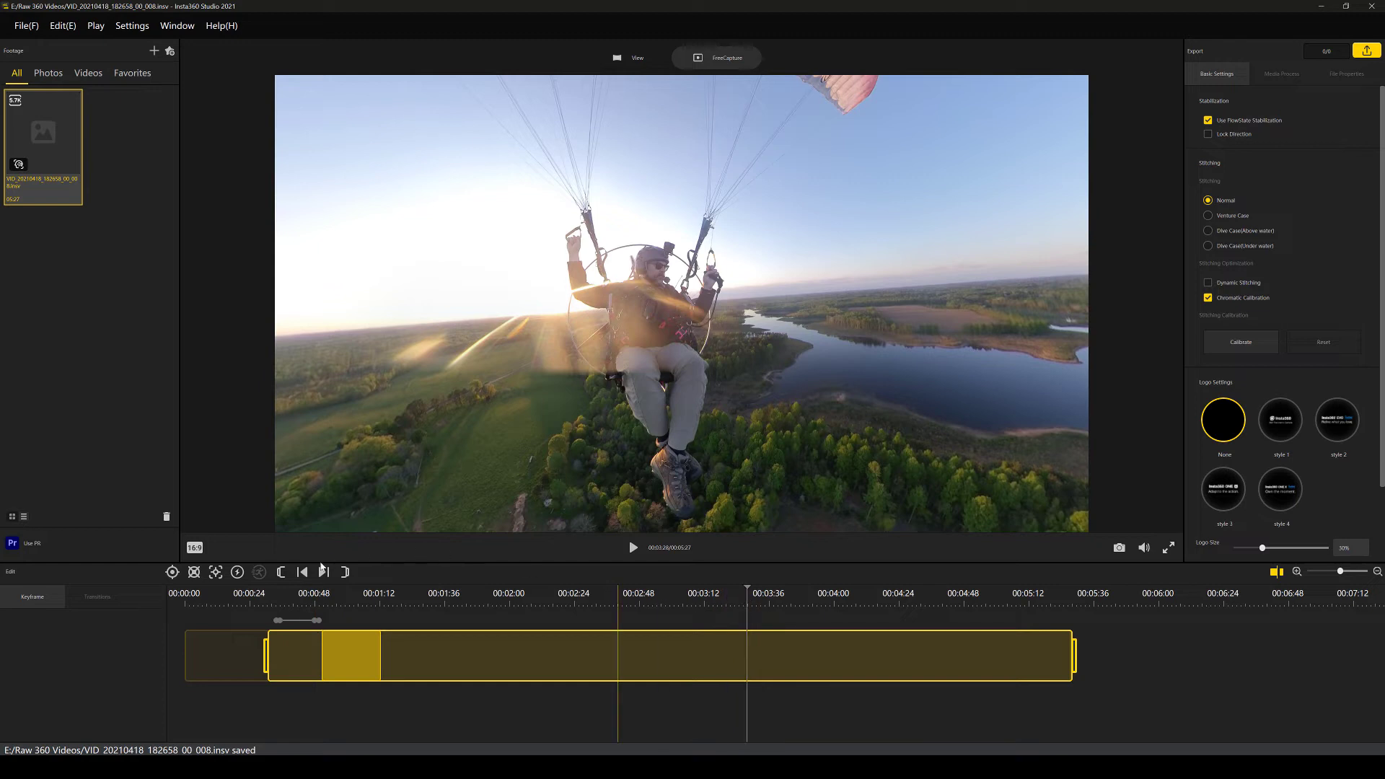
- Add a second Deep Track on the pilot from about 03:28, stopping at 04:52
click(216, 573)
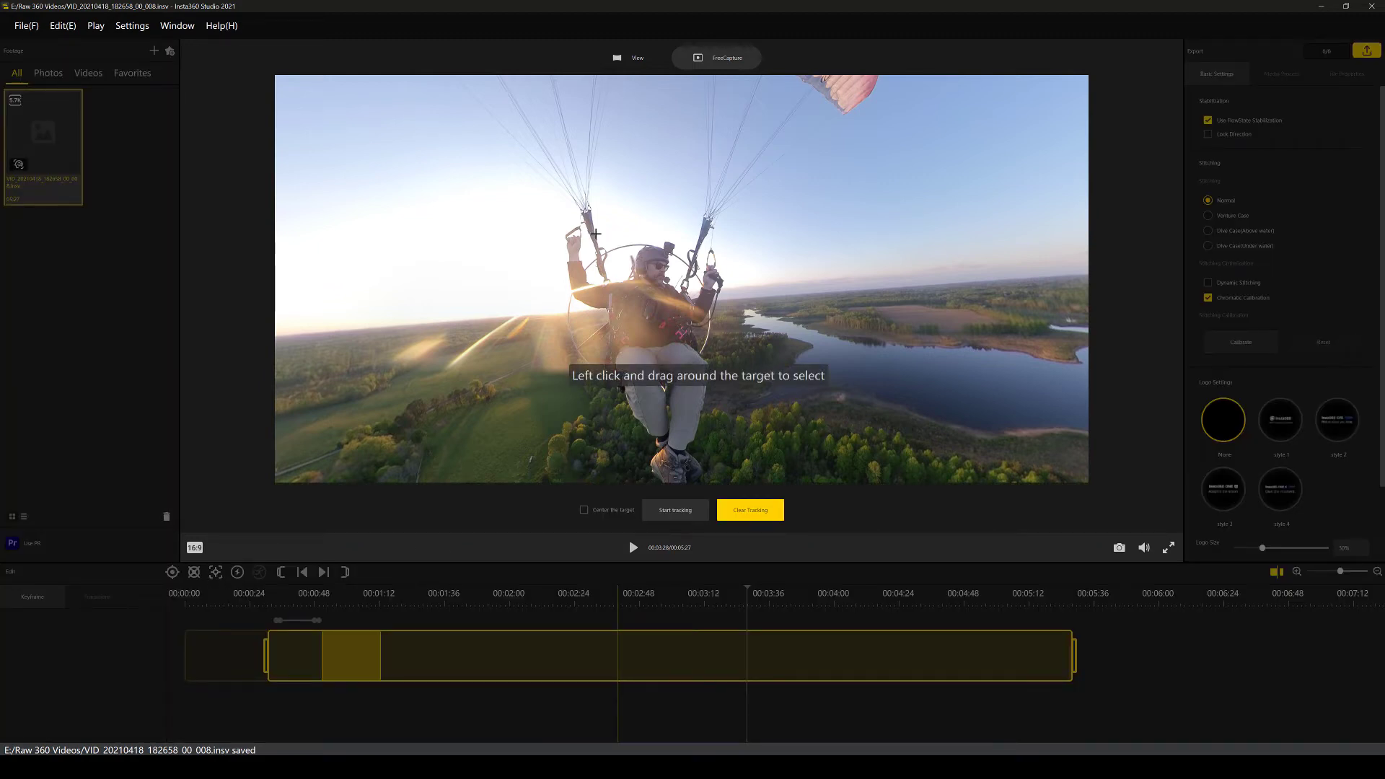
drag(621, 233, 690, 305)
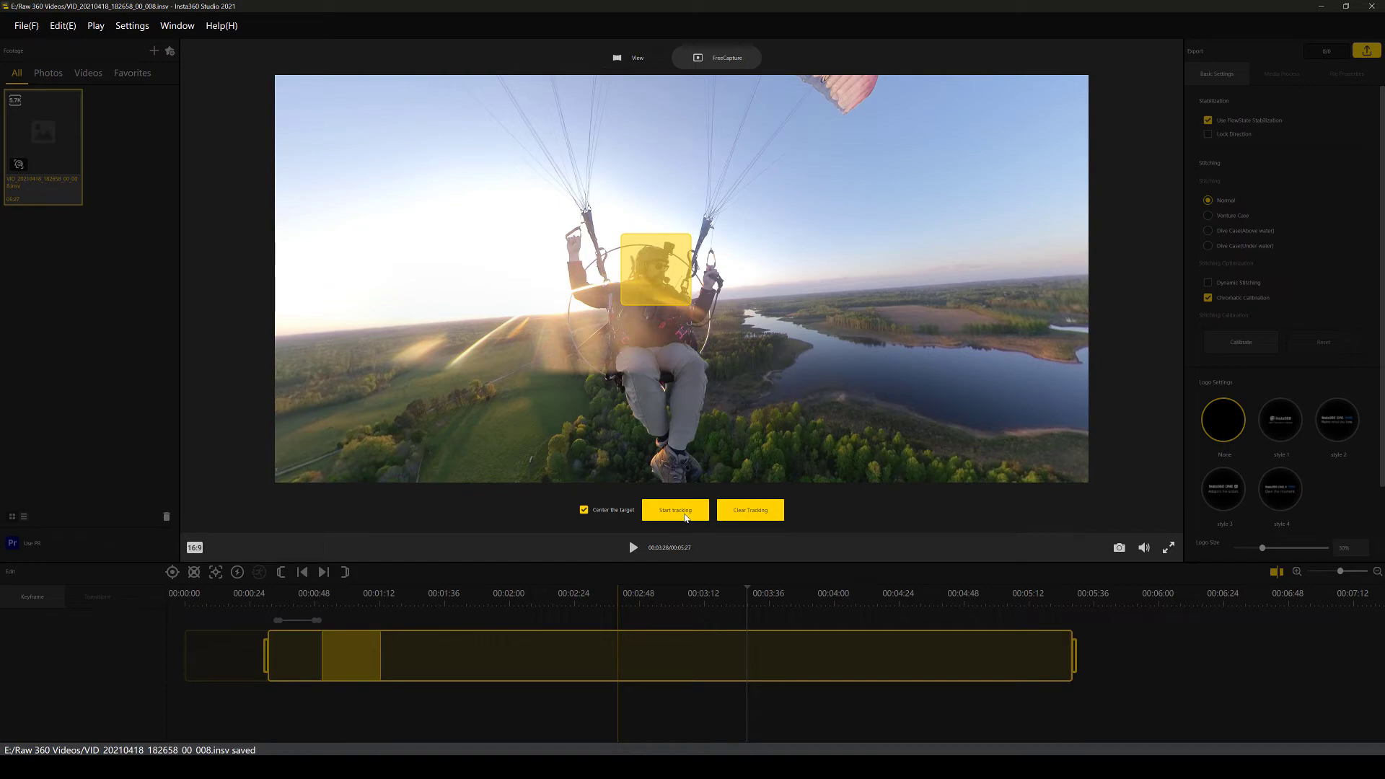
click(676, 510)
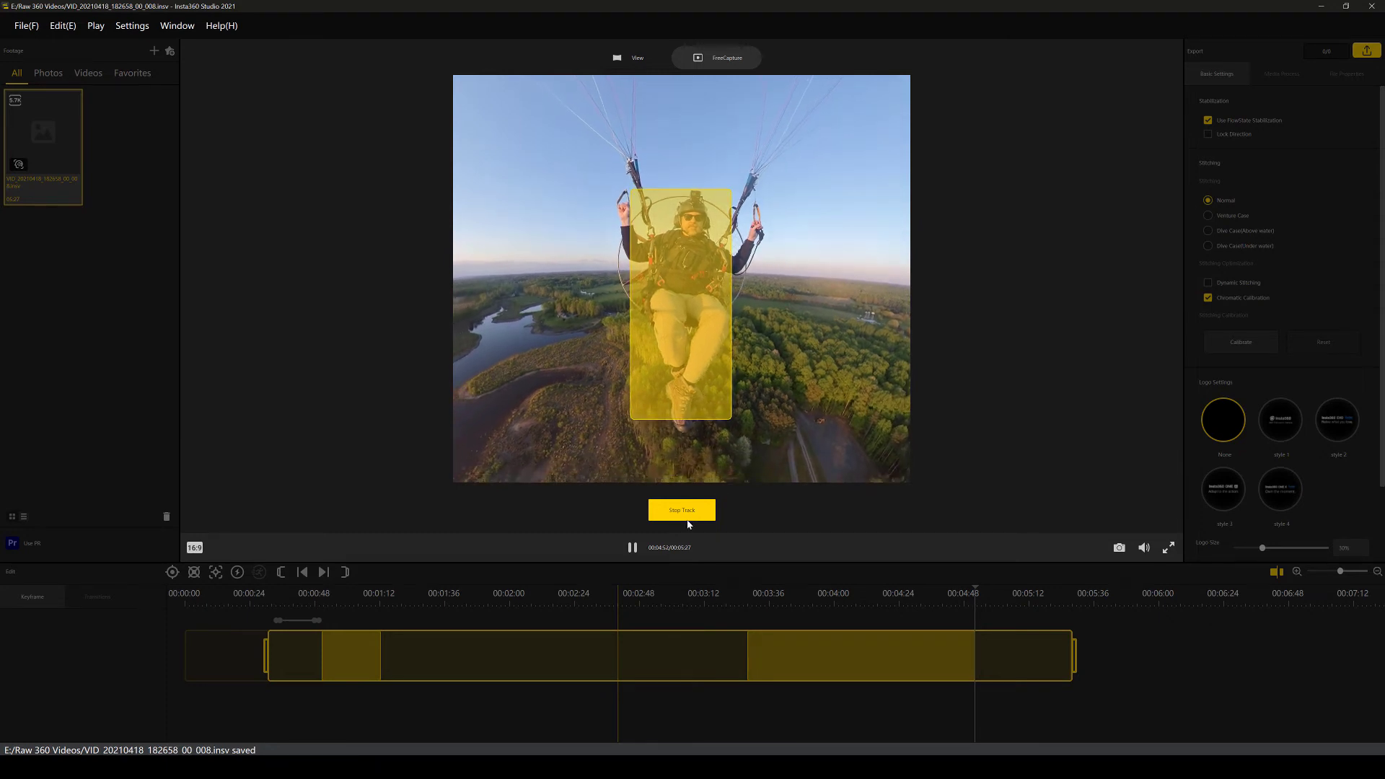
click(682, 510)
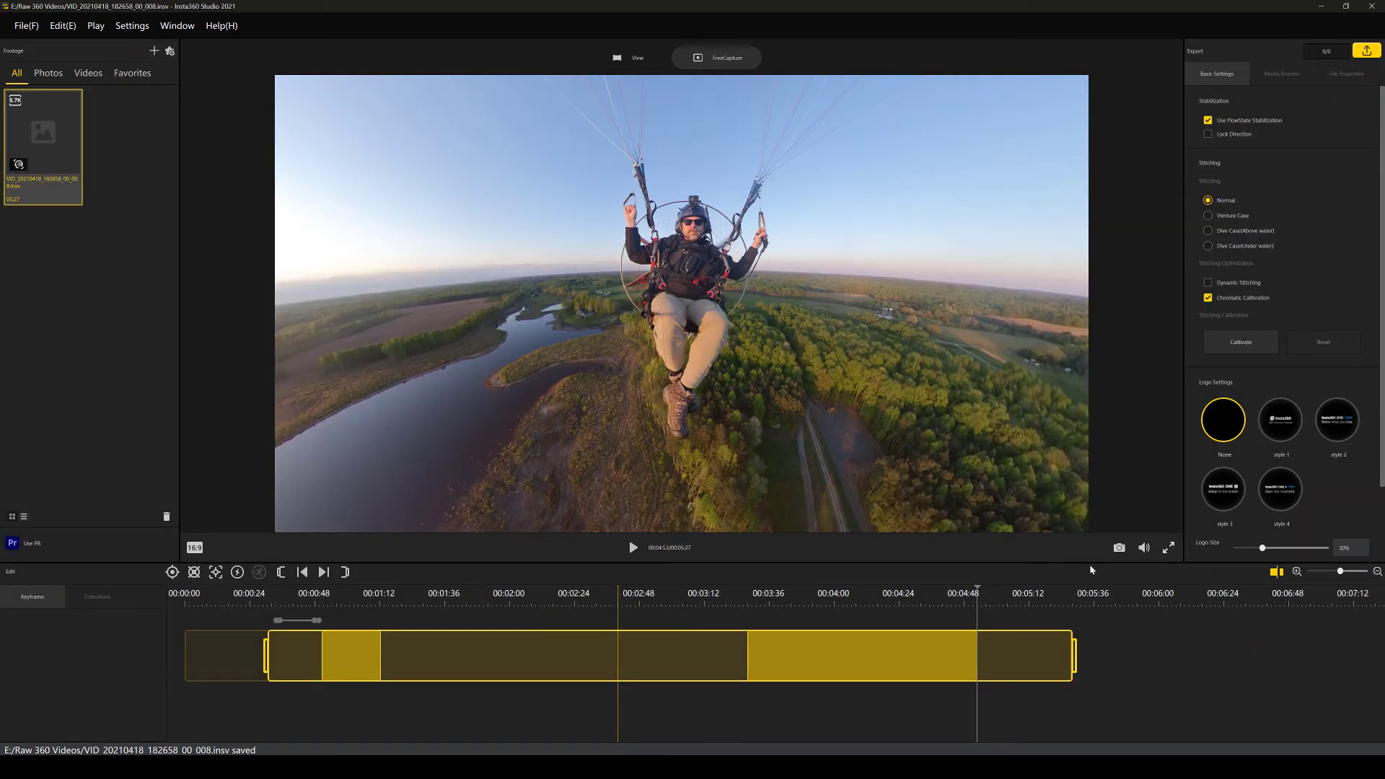
- Review the tracked footage from 04:32 to 05:01, then trim the clip's end to about 05:15
click(942, 605)
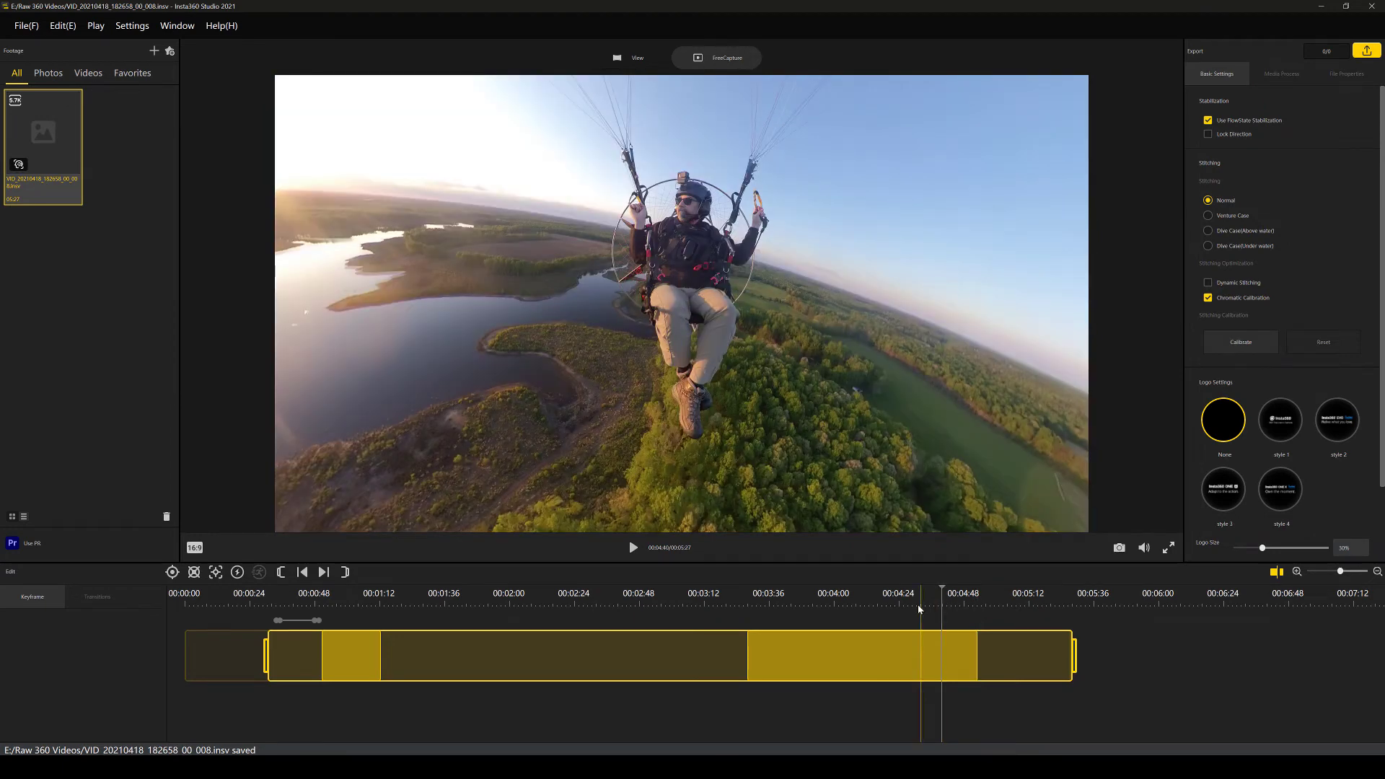
click(918, 605)
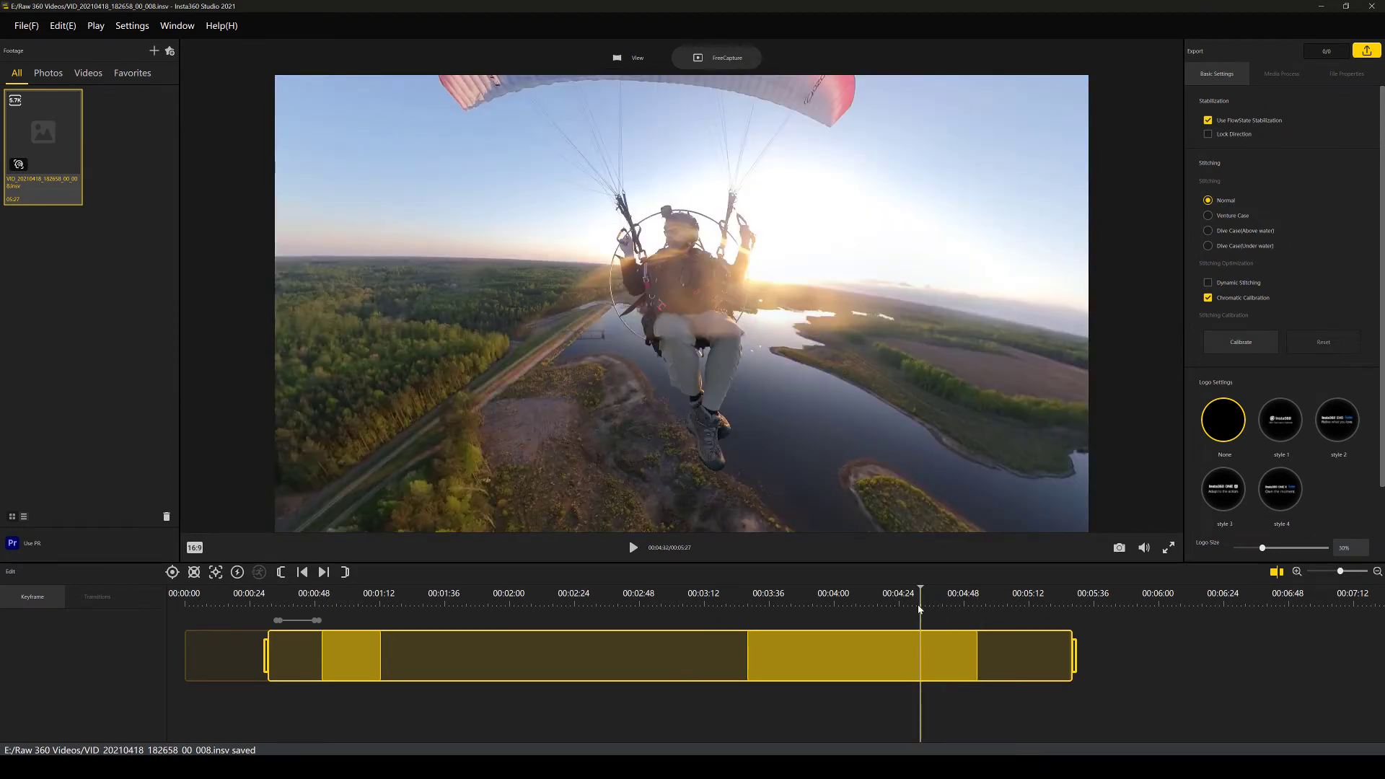
click(633, 548)
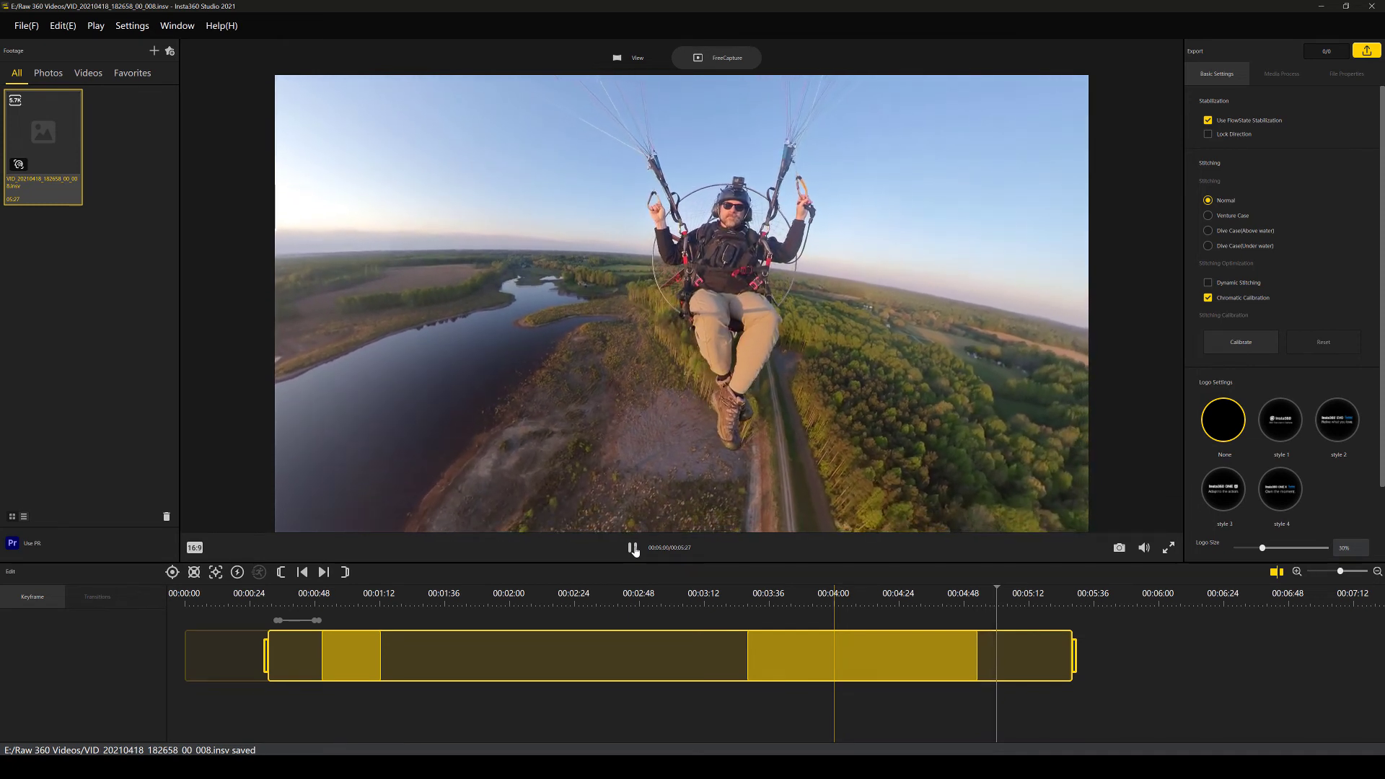
click(632, 548)
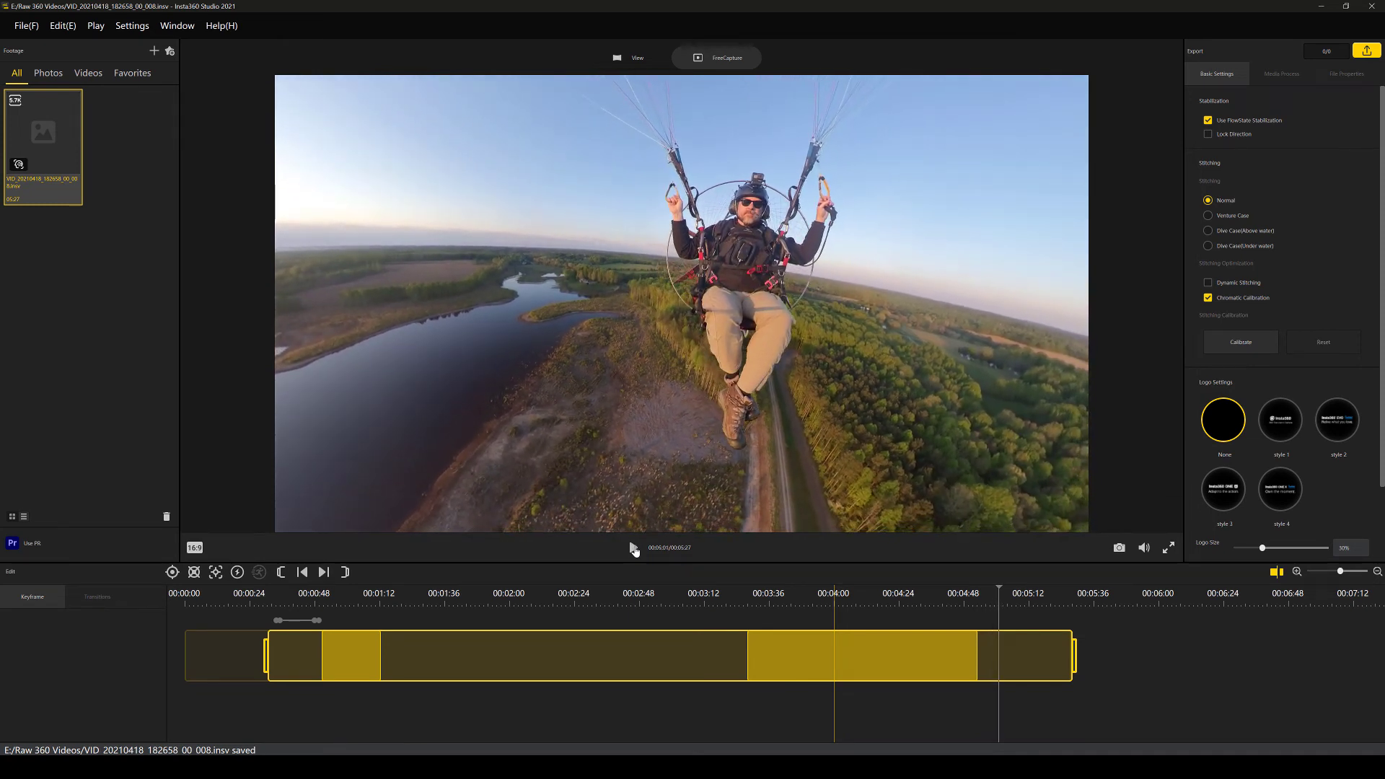
drag(1073, 650, 1007, 664)
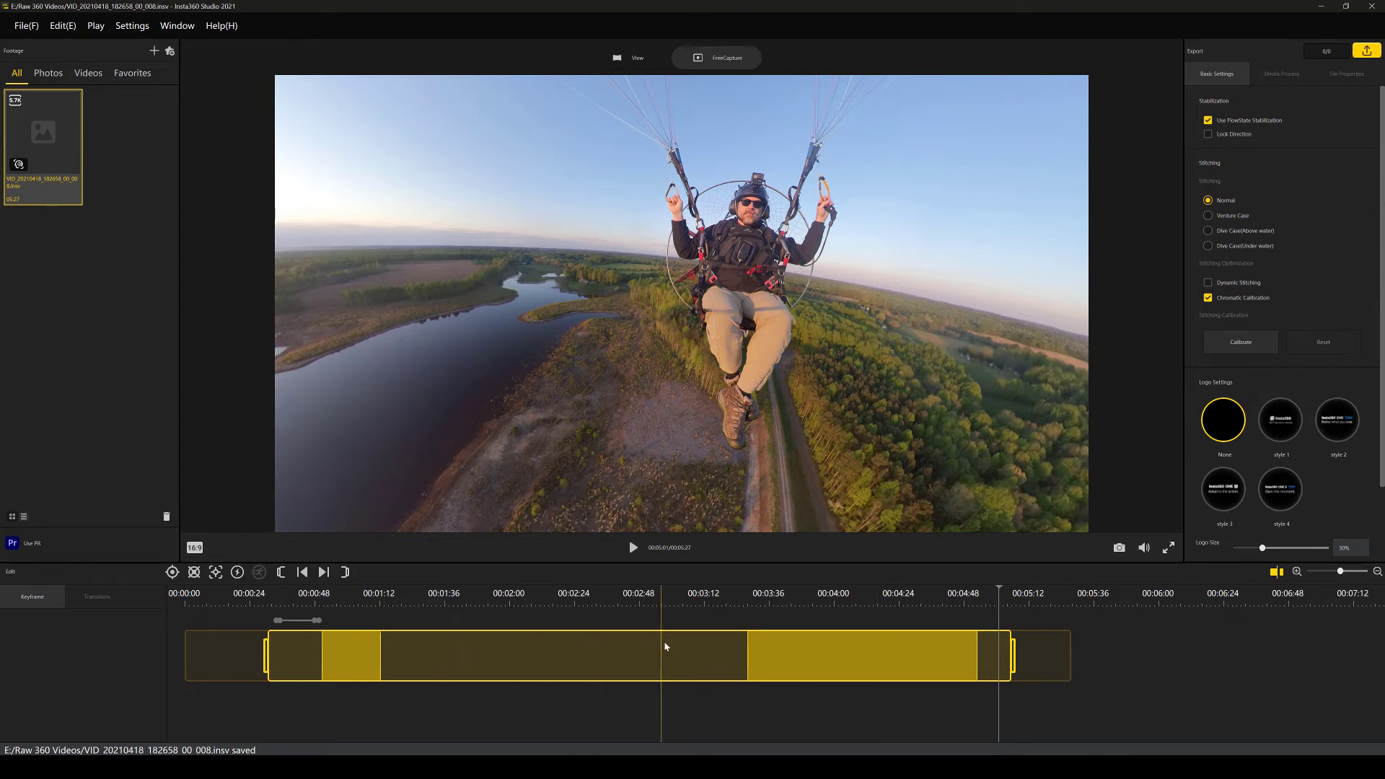
- Bring up the video export settings through File > Export
click(1366, 51)
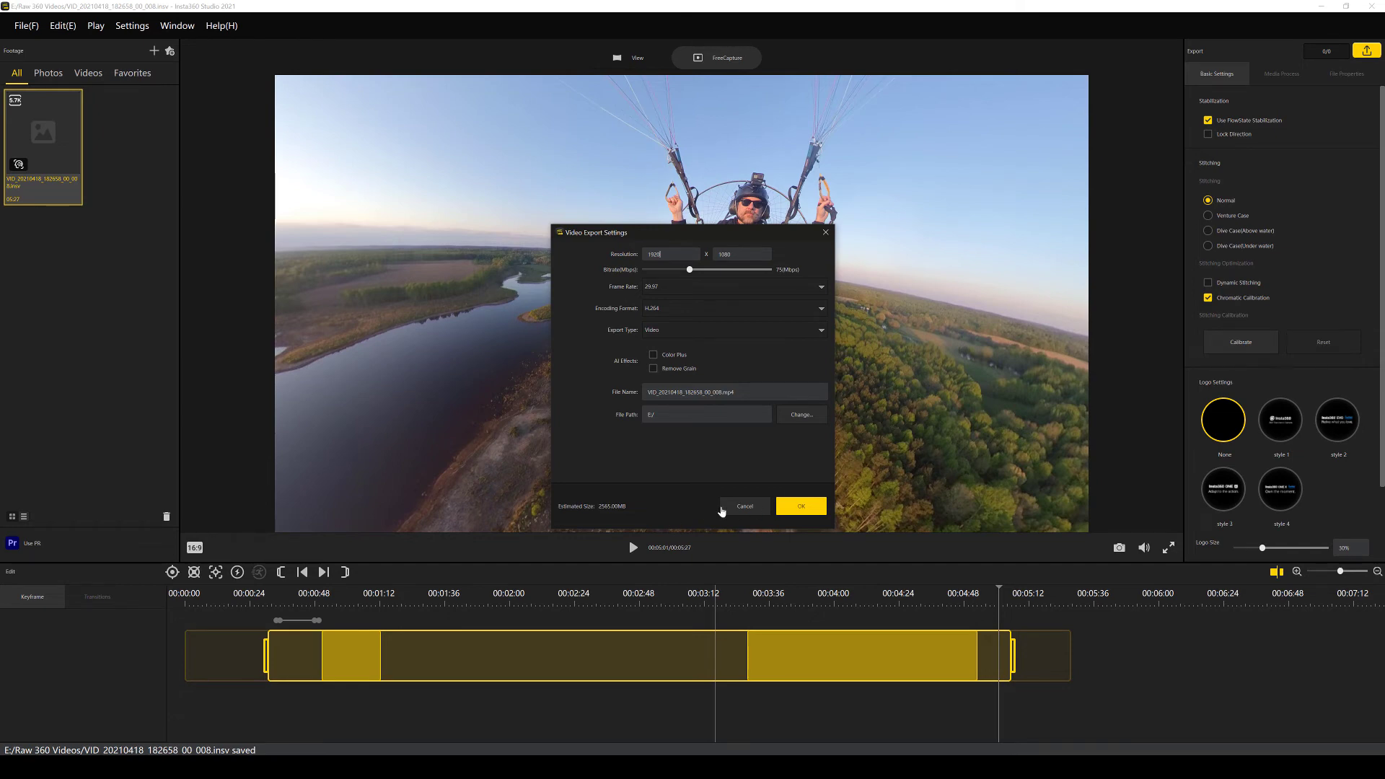
click(745, 506)
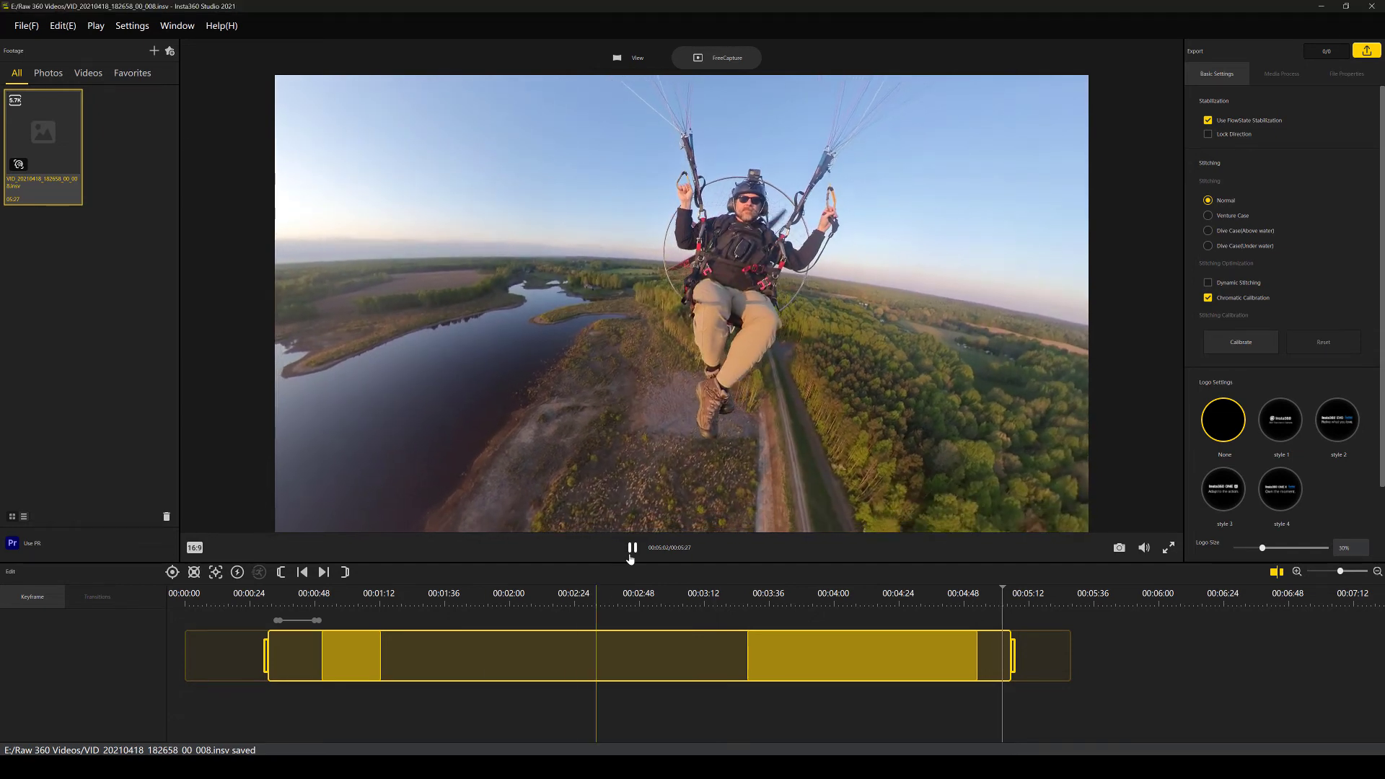
click(26, 26)
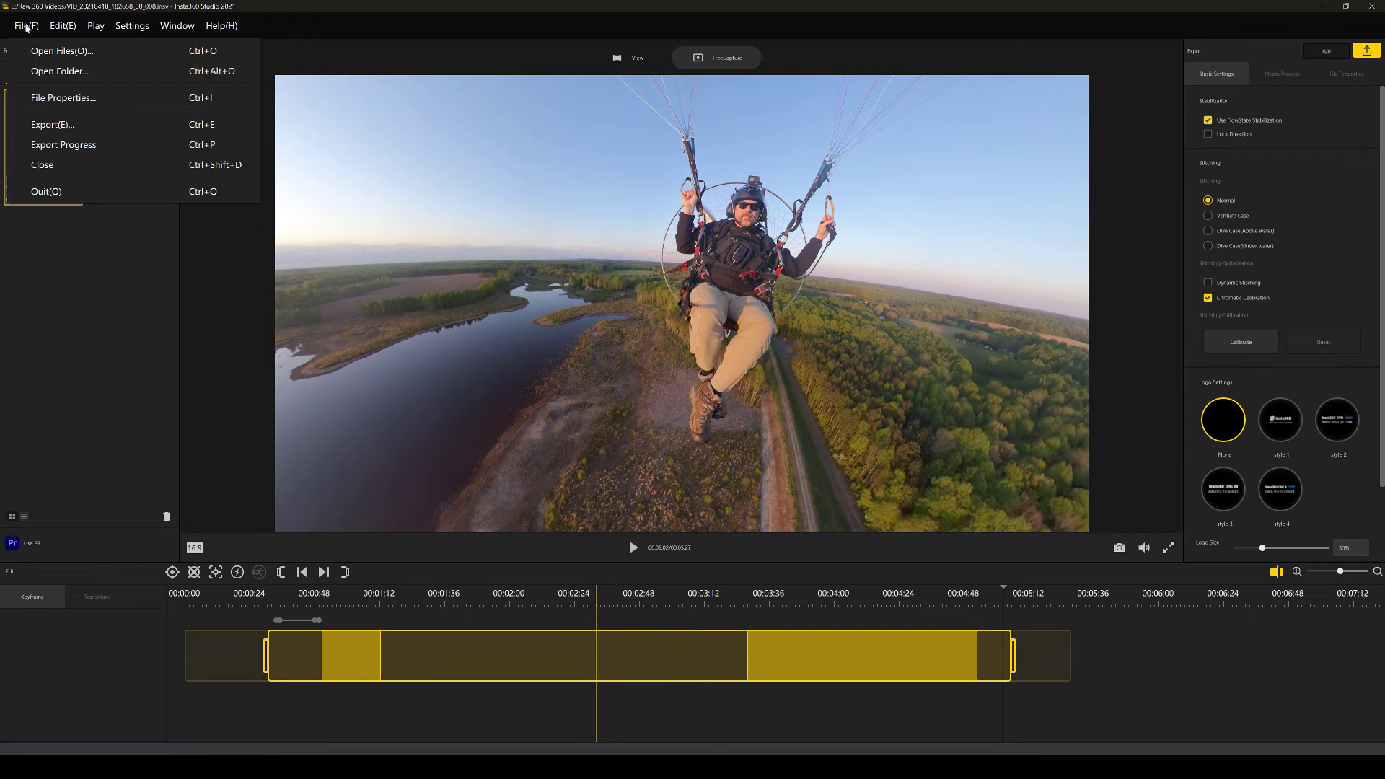
click(75, 125)
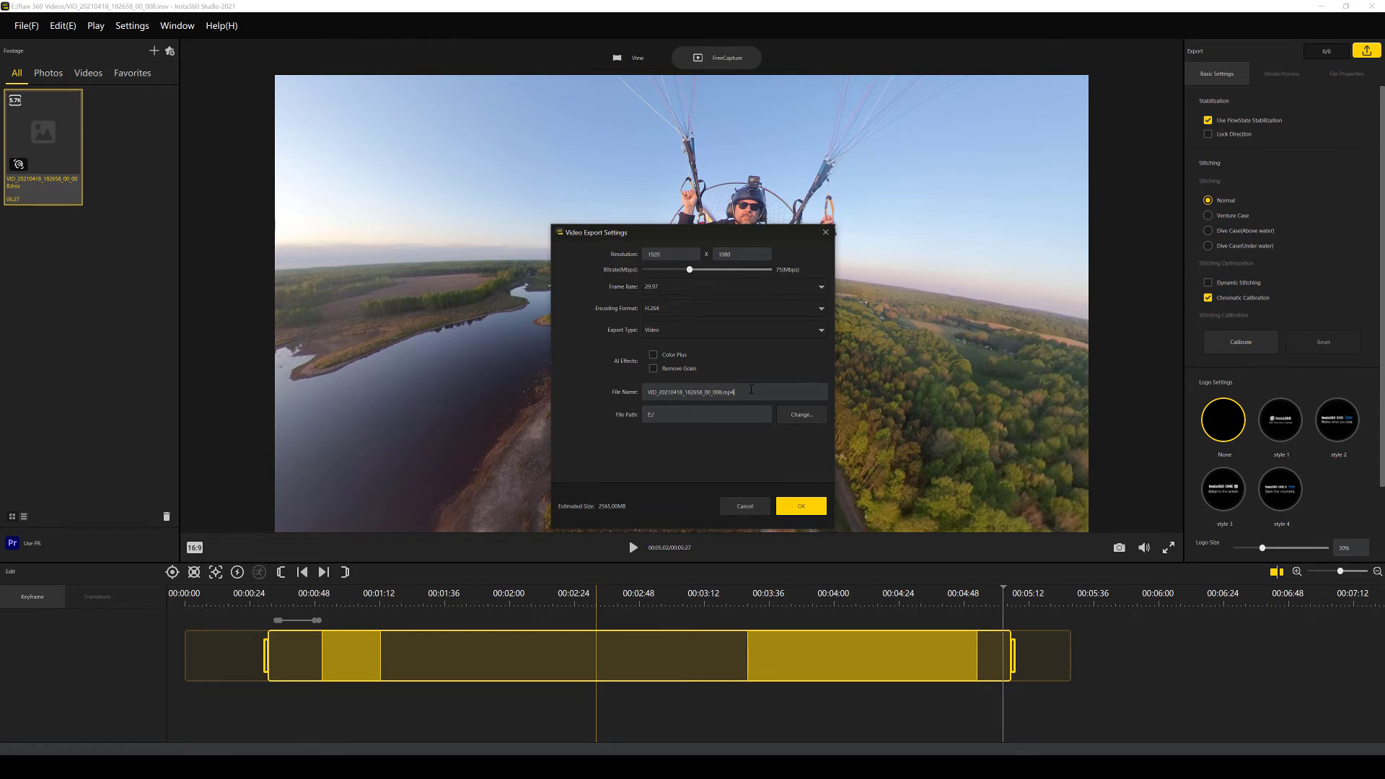
- Export the 1920x1080 clip as 360test.mp4 into the Reframed Videos folder
drag(751, 390, 634, 392)
text(360test)
click(814, 414)
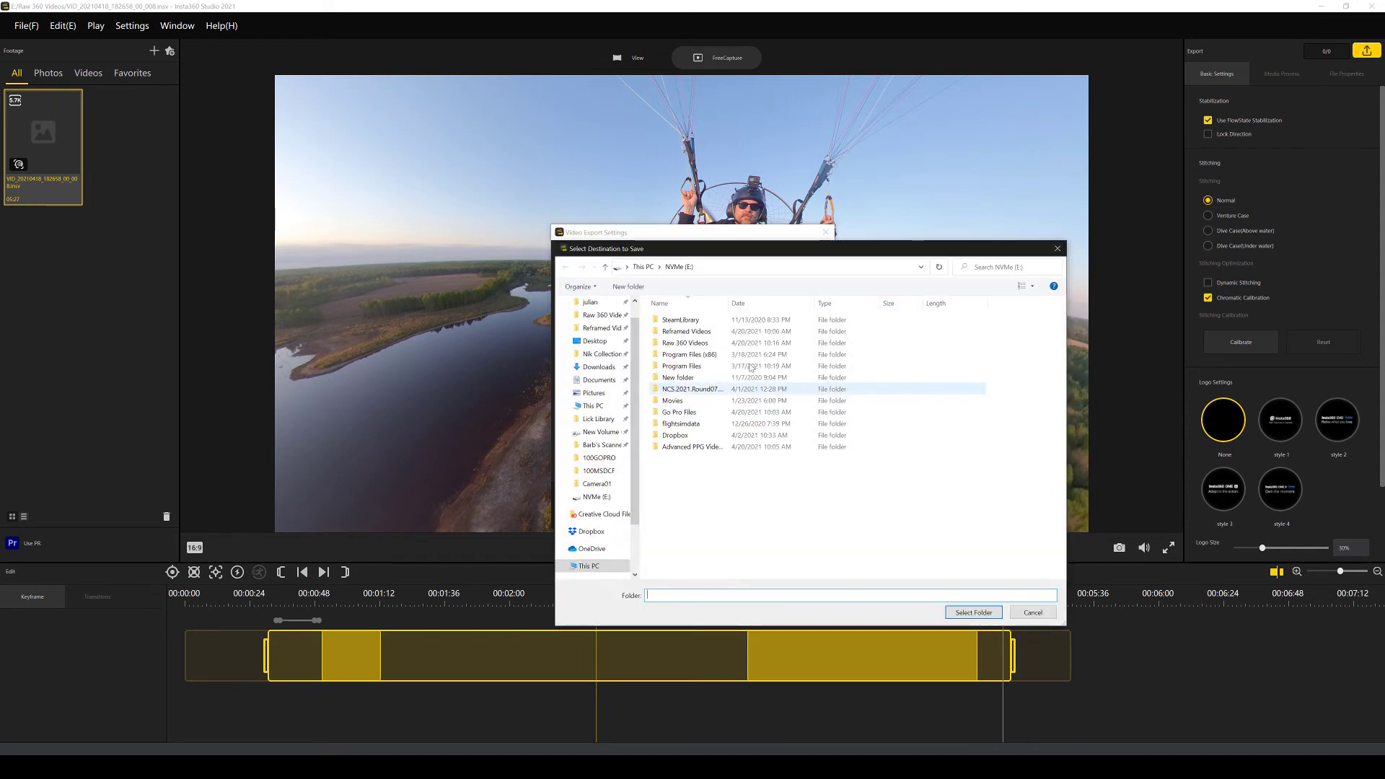
click(598, 327)
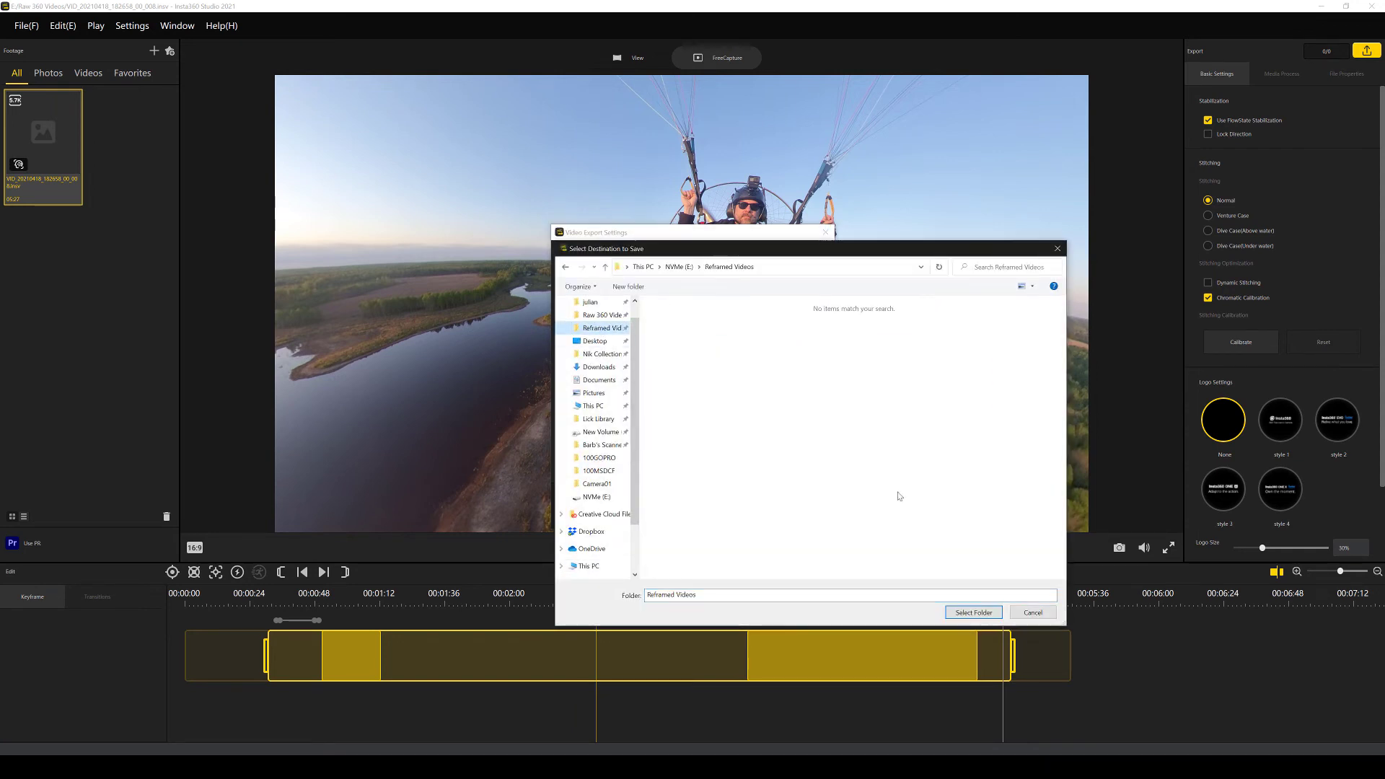
click(972, 613)
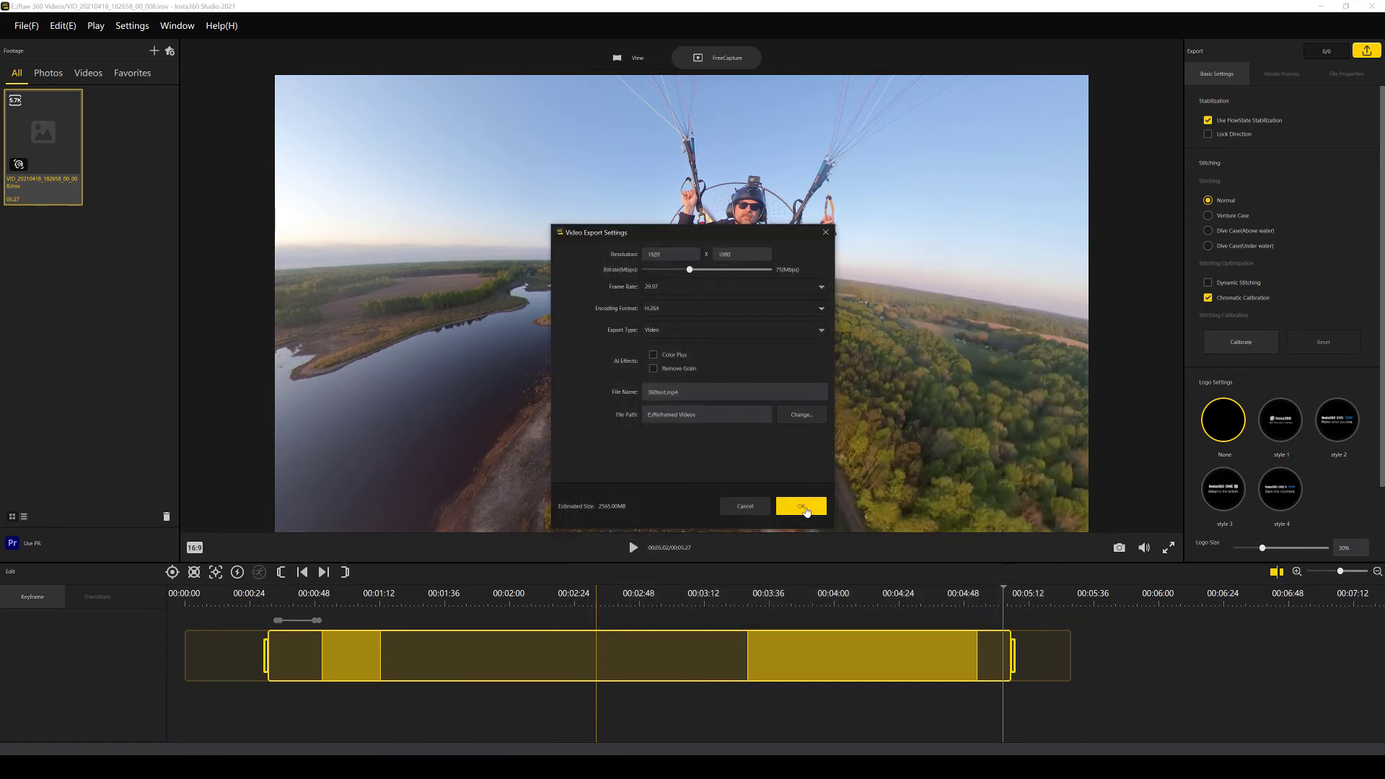
click(807, 509)
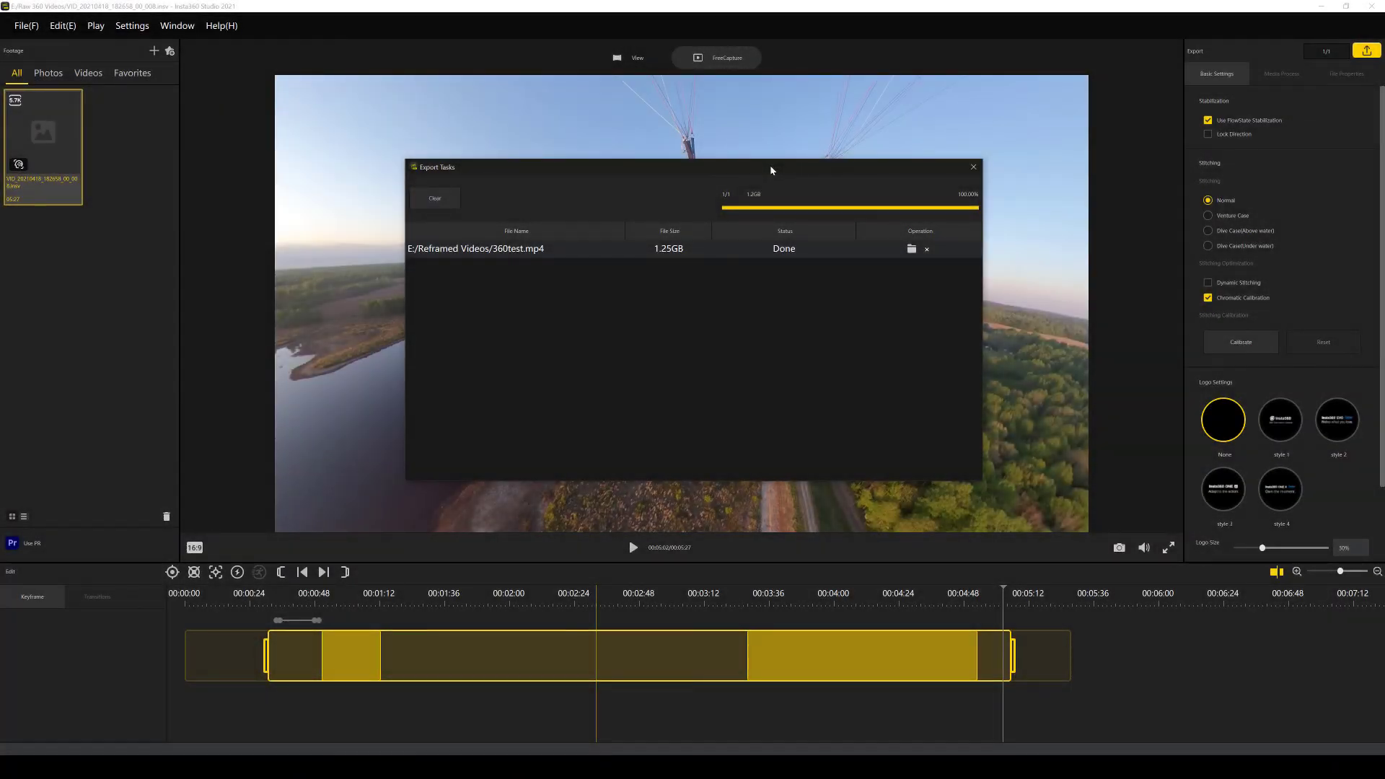
- From Export Tasks, open the Reframed Videos folder containing 360test.mp4
click(912, 250)
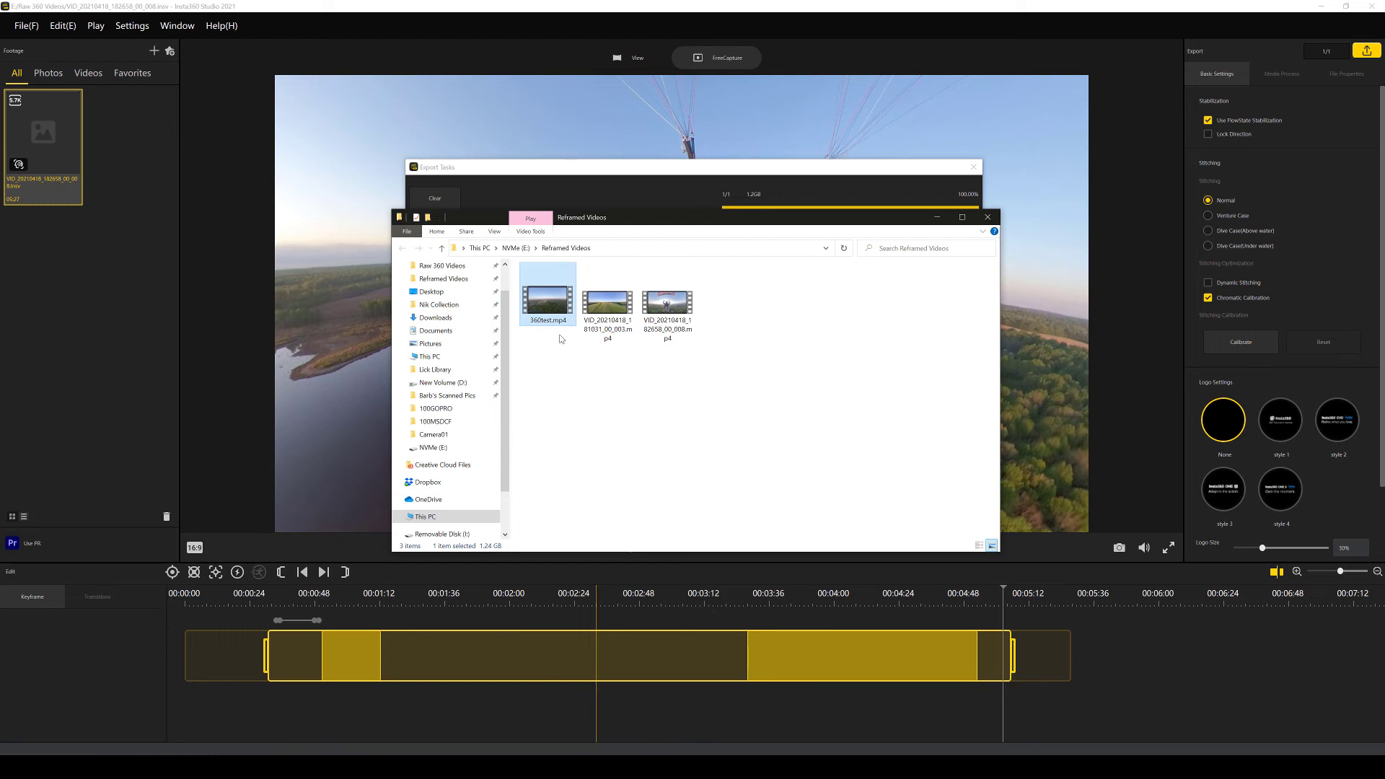
- Play the exported 360test.mp4 in the Windows video player to review the reframed flight
double_click(543, 304)
- Close File Explorer so the Done 360test.mp4 (1.25GB) export task shows
click(989, 219)
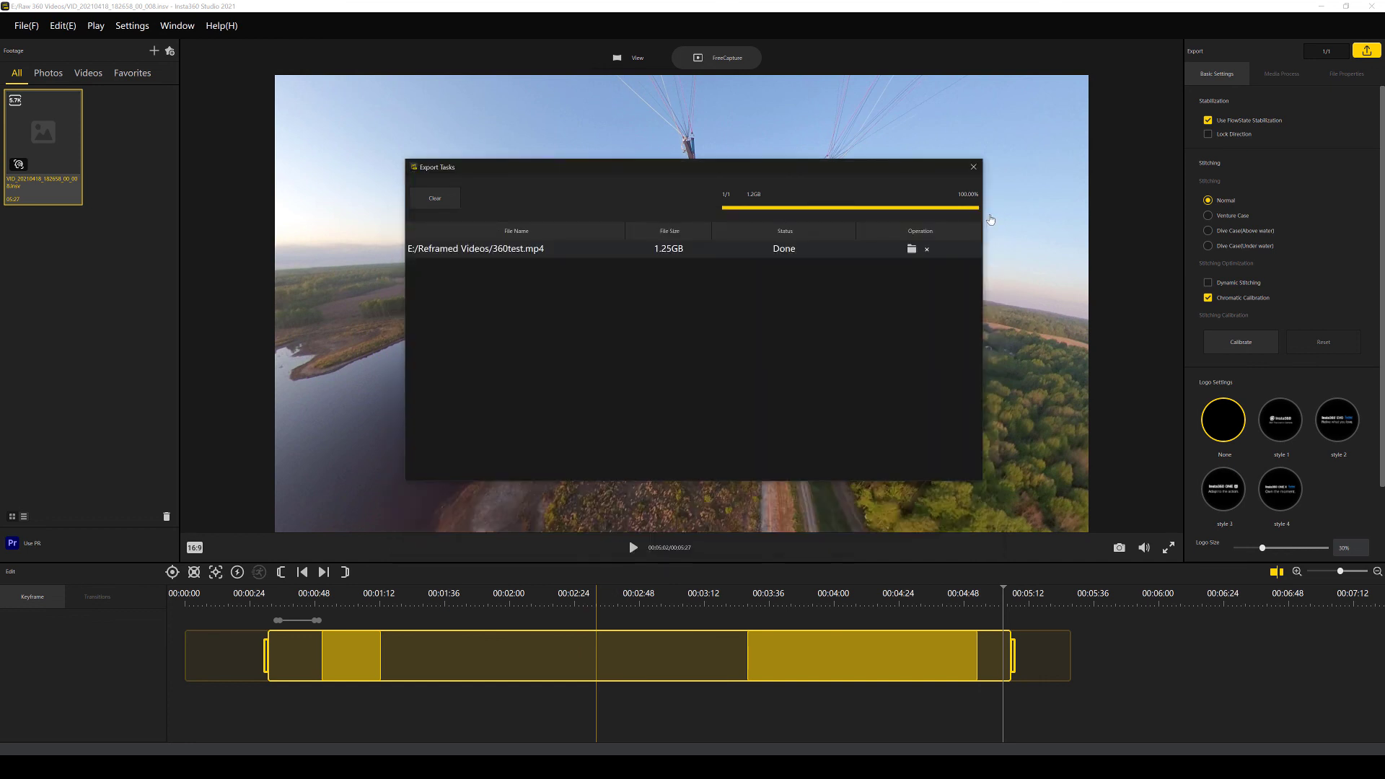
- Close Export Tasks, frame the pilot over the river, then take and discard a snapshot
click(974, 166)
drag(880, 255, 846, 274)
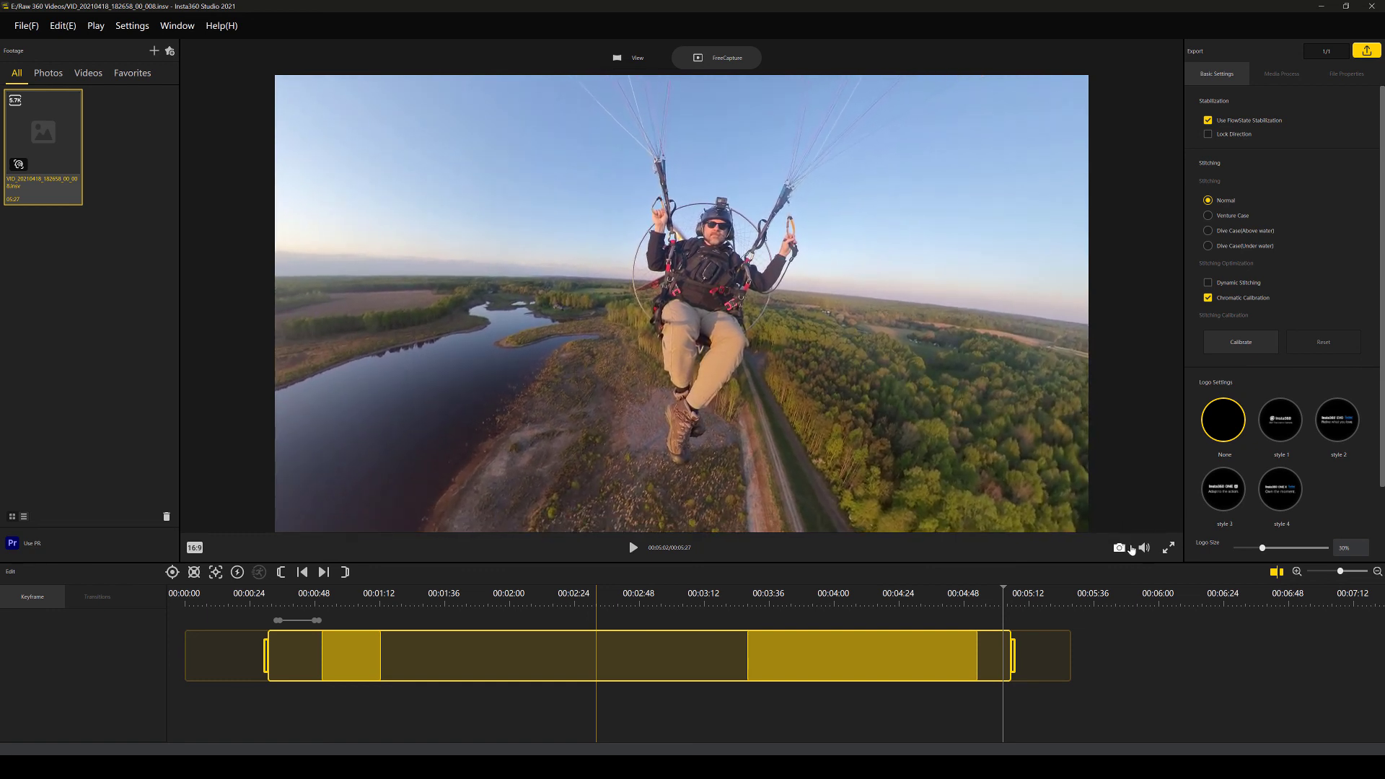
click(1119, 549)
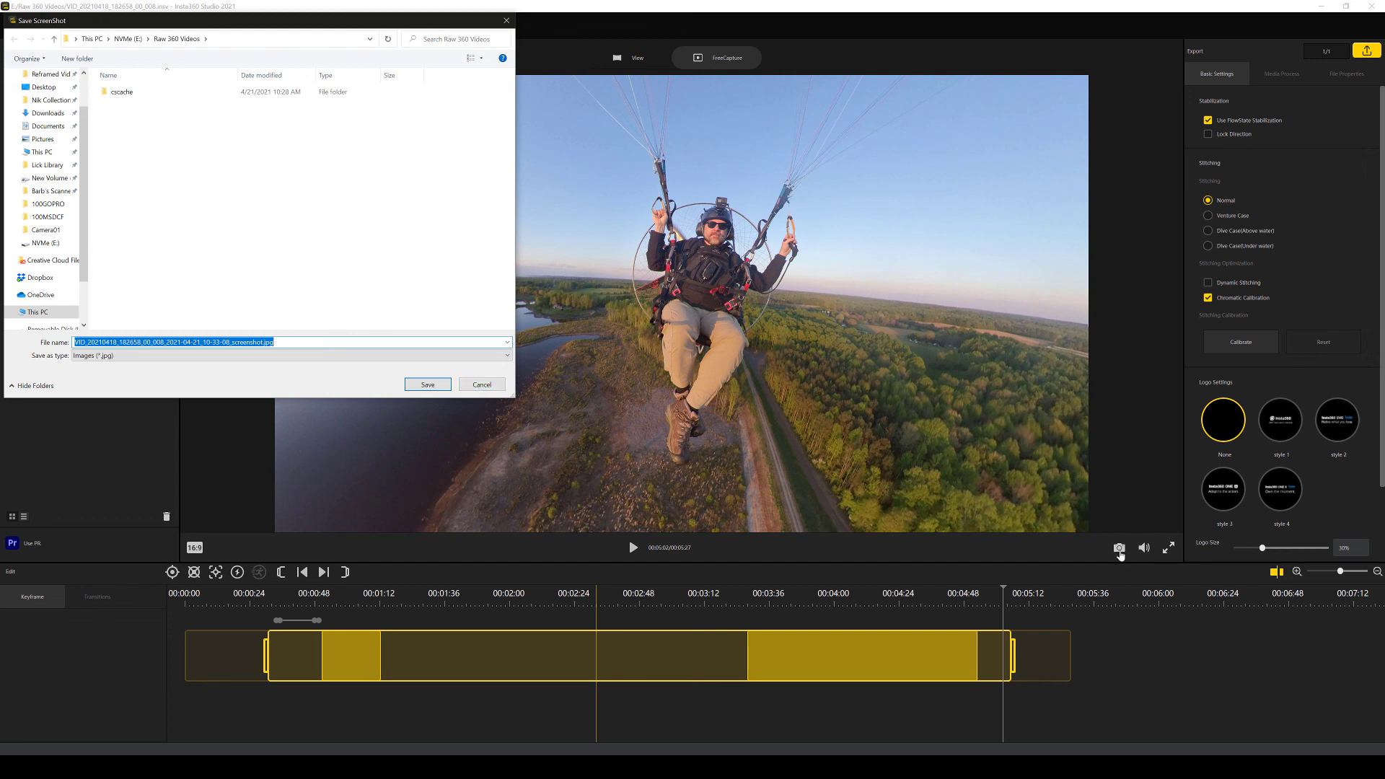
click(490, 387)
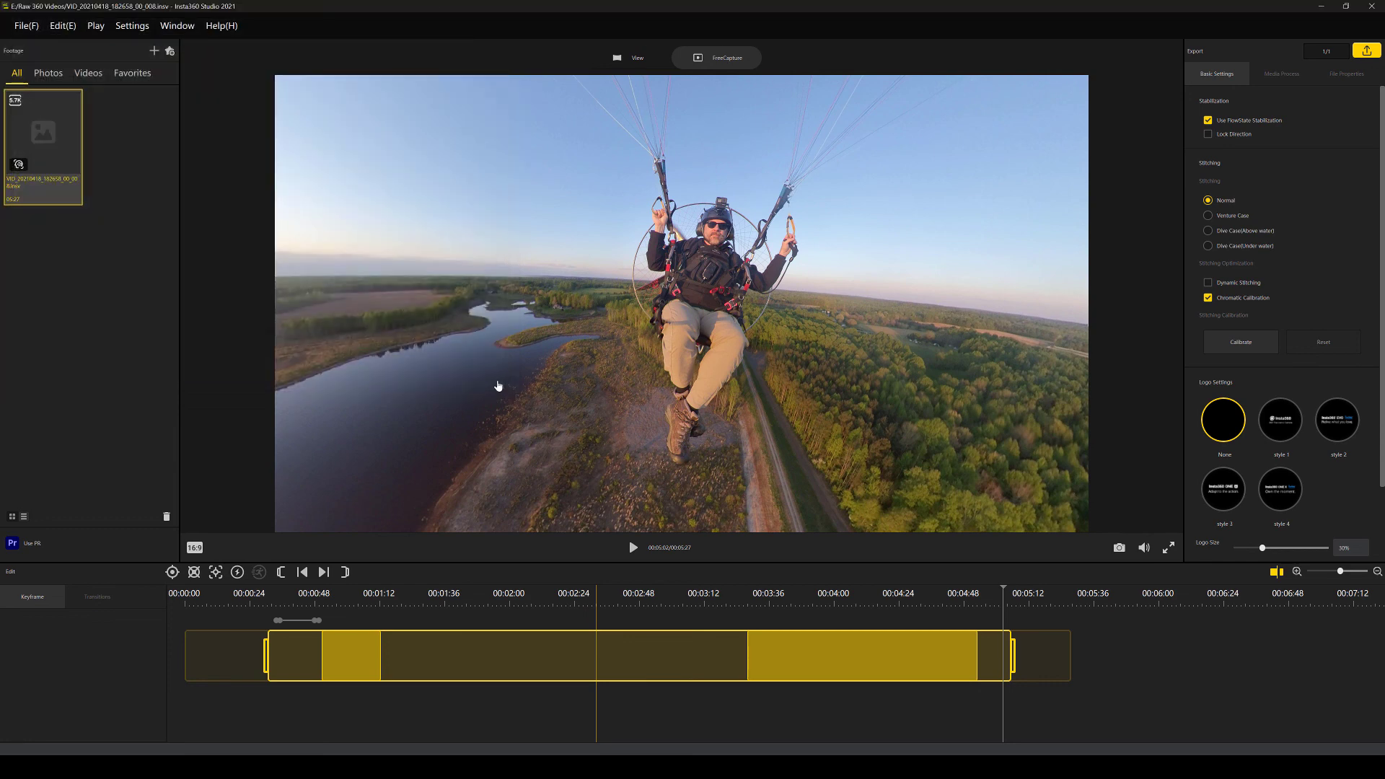